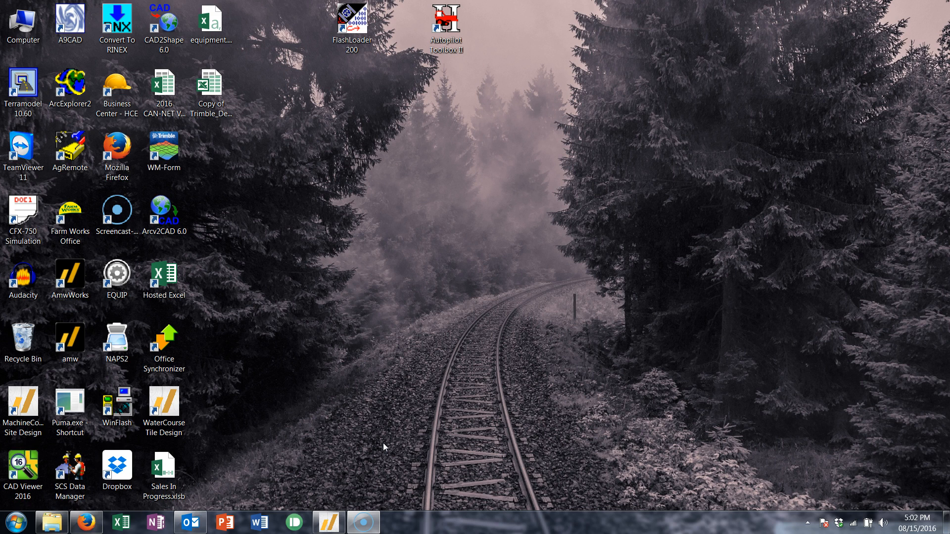
- Switch to WaterCourse Tile Design and delete the existing line drawn near the field's southeast corner
left_click(329, 522)
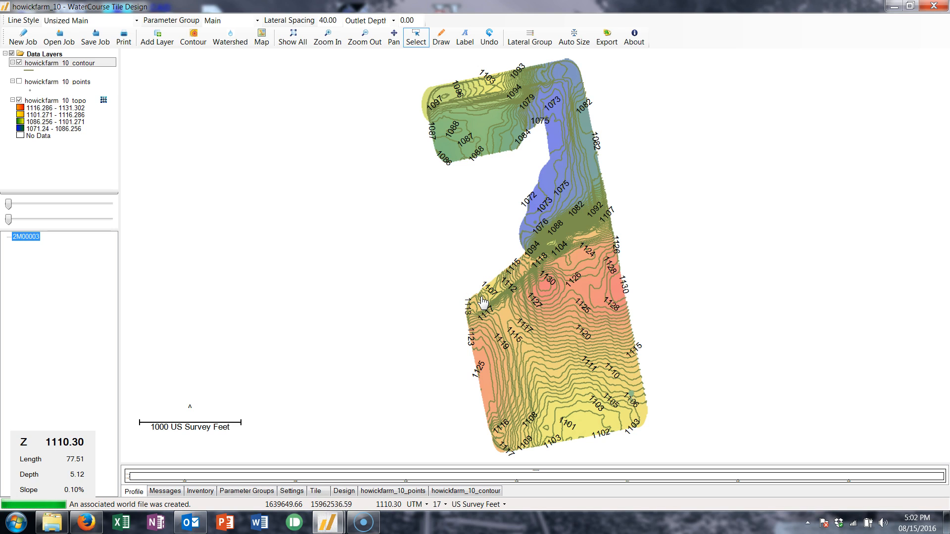
left_click(461, 298)
left_click(416, 37)
left_click_drag(626, 372, 655, 421)
left_click(631, 399)
right_click(633, 404)
left_click(668, 379)
left_click(588, 312)
- Try to export the design while it contains no drawn features
left_click(606, 37)
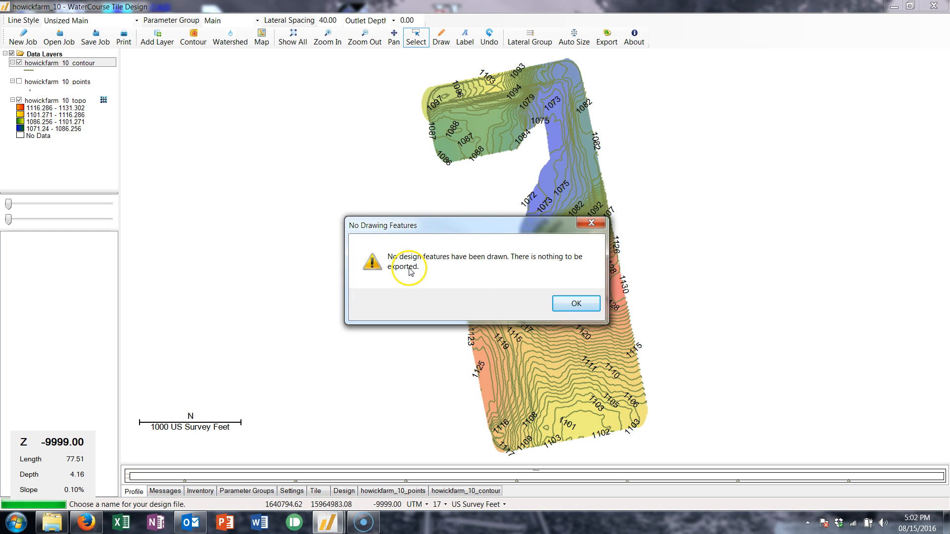
left_click(576, 302)
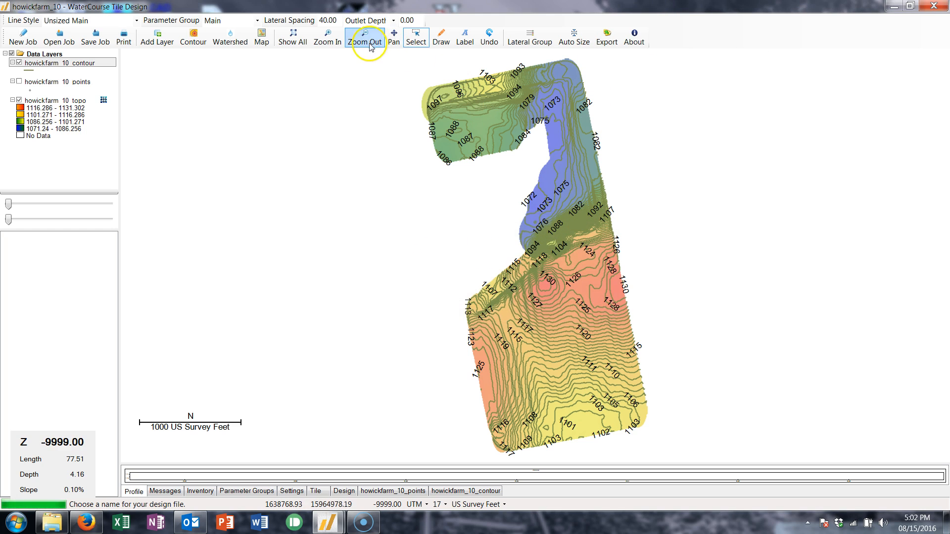
- Draw a short main line about 132 feet long inside the field's northeast corner
left_click(441, 41)
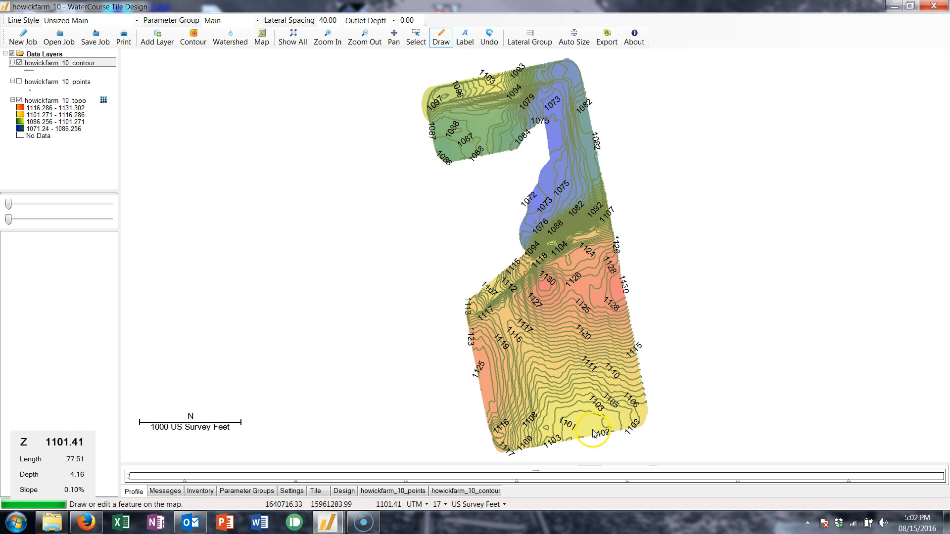
left_click(577, 84)
double_click(576, 70)
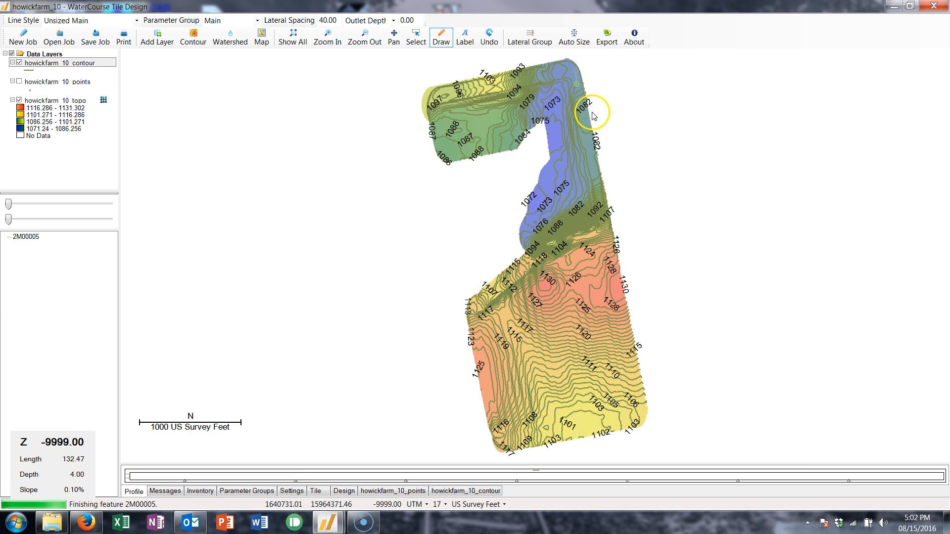
left_click(622, 86)
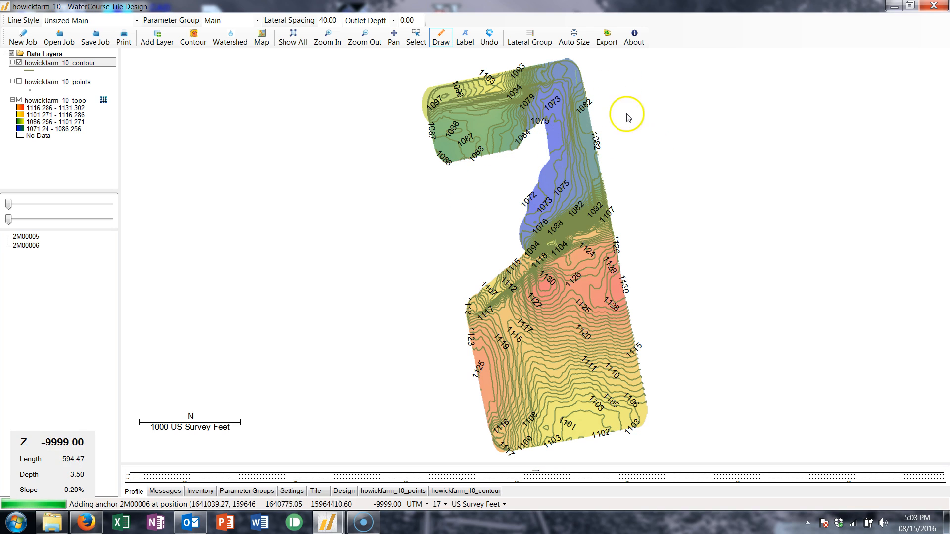
- Fit the full extent of all layers in the map view
left_click(293, 37)
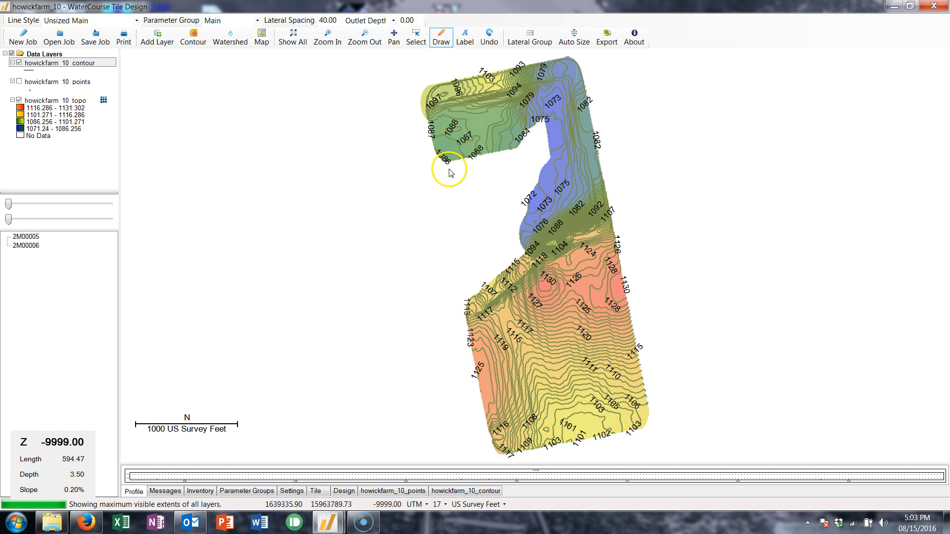
left_click(294, 39)
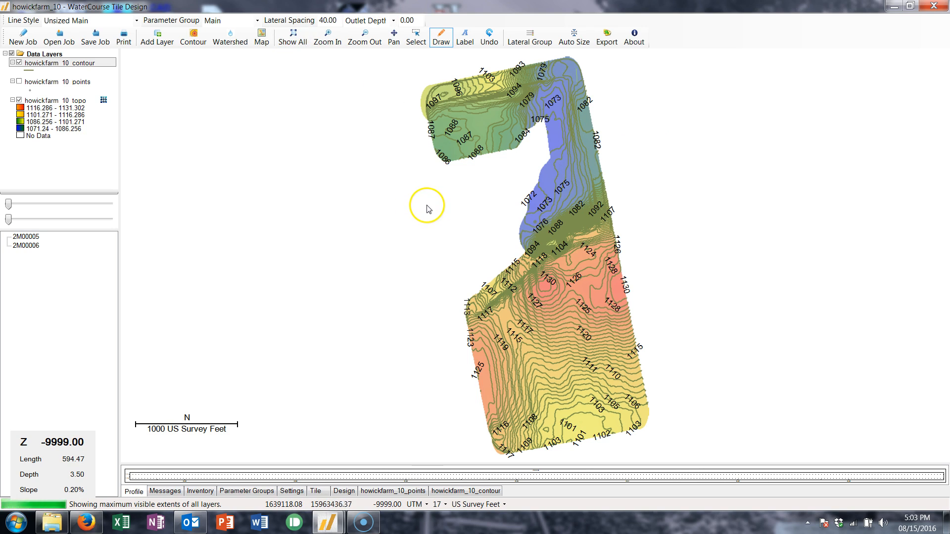
scroll(480, 234, "down", 3)
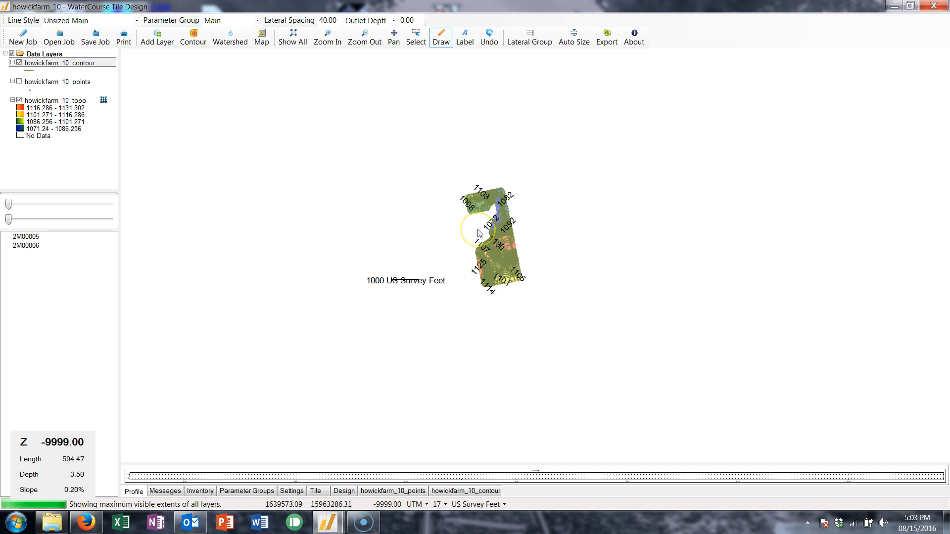
left_click(294, 36)
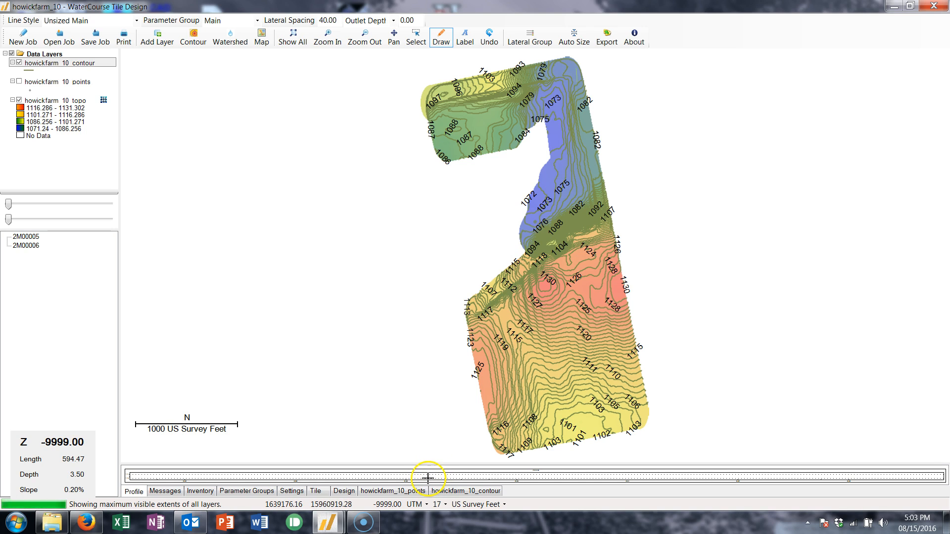
- Start exporting the design with Windows Bitmap (*.bmp) as the file type
left_click(607, 37)
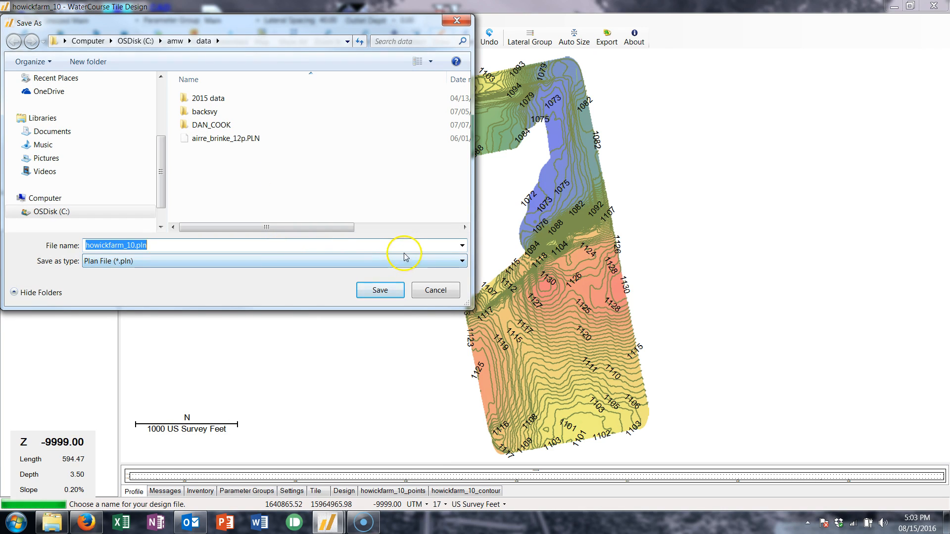
left_click(371, 261)
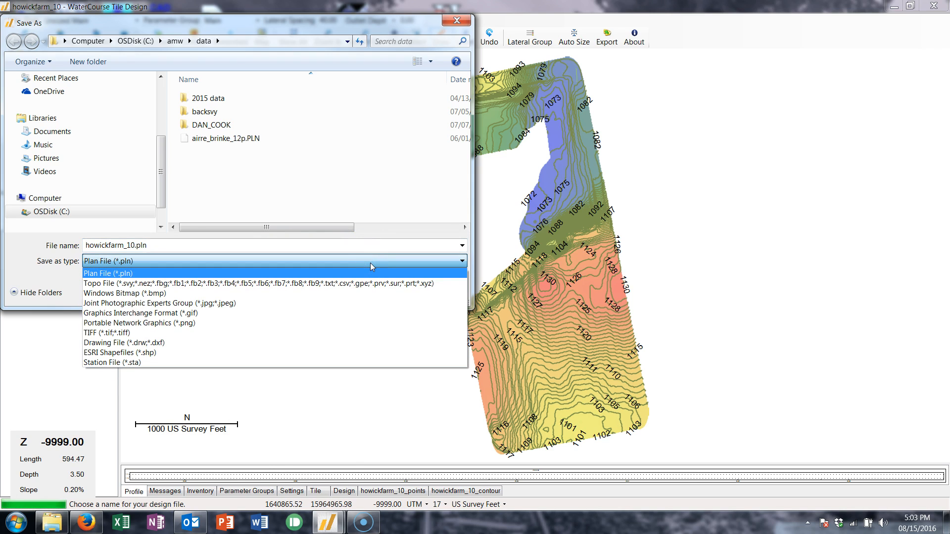
left_click(150, 293)
- Replace the export file name with hoWICKFARM_10, leaving out the file extension
left_click(175, 246)
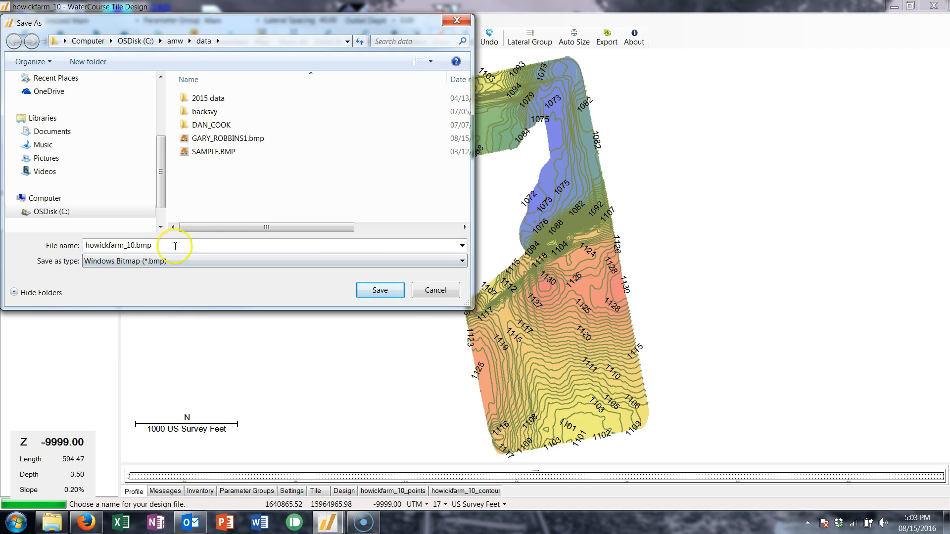
double_click(183, 246)
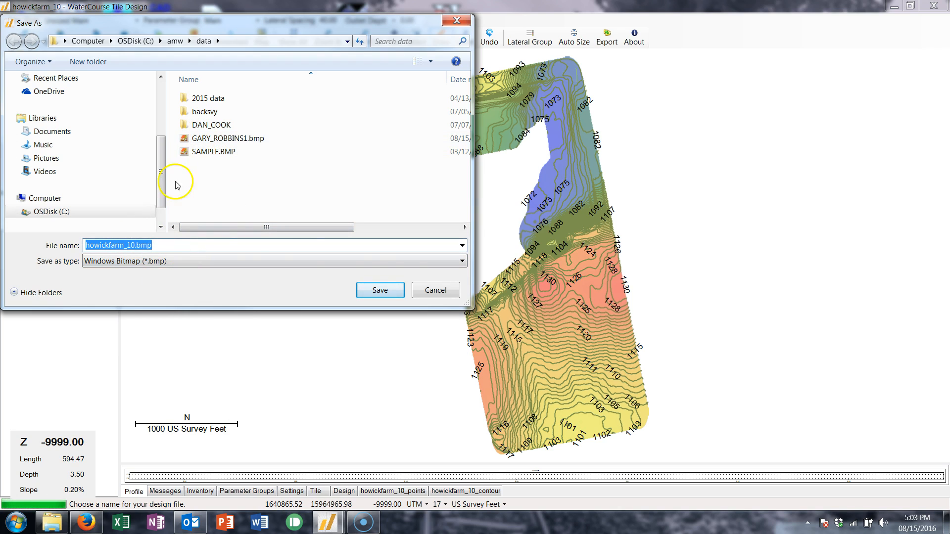
left_click(461, 246)
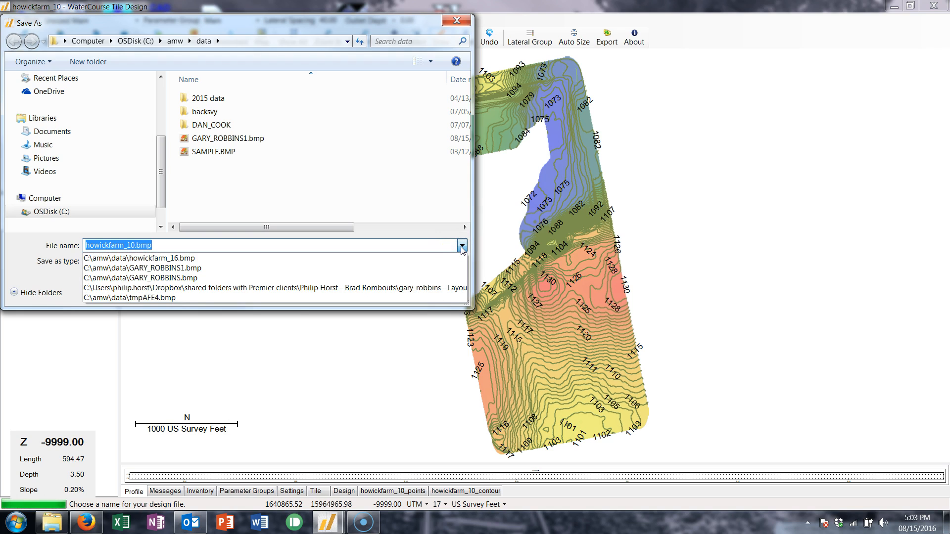
left_click(461, 247)
left_click_drag(192, 247, 16, 247)
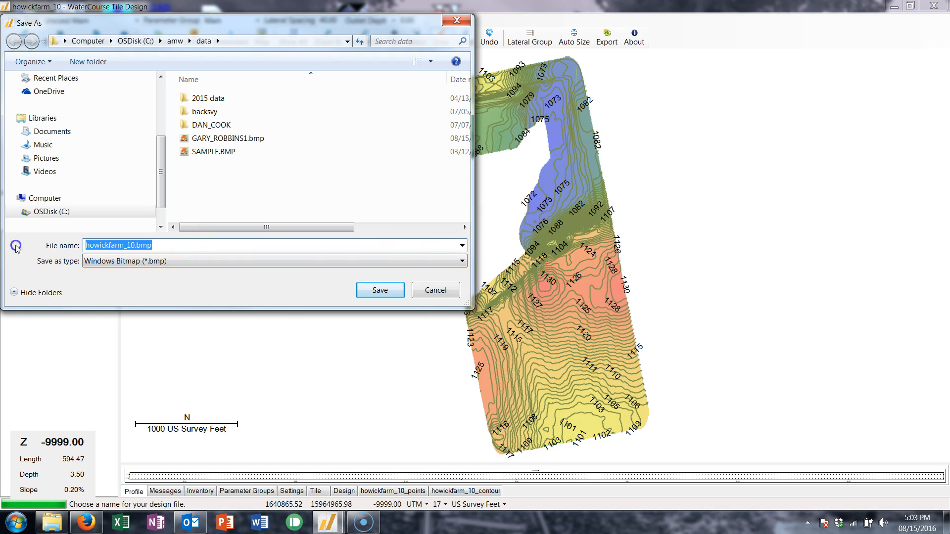
type("hoWICKFARM_10.CTL")
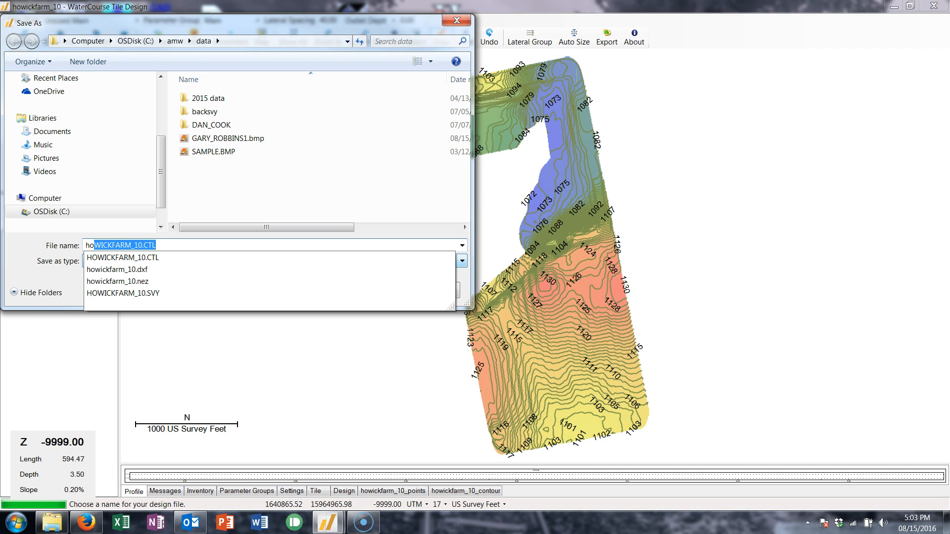
left_click(248, 243)
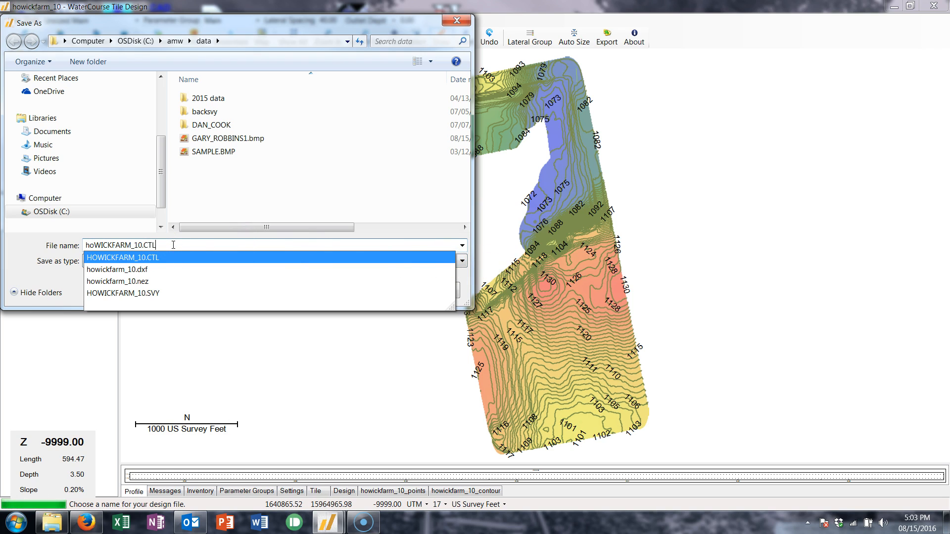
key("BackSpace")
key("BackSpace")
key("BackSpace")
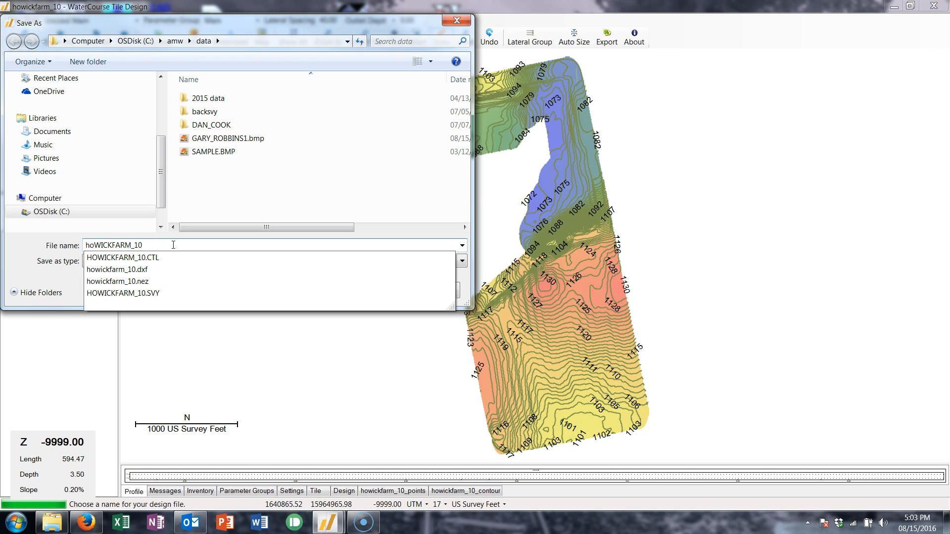
key("Escape")
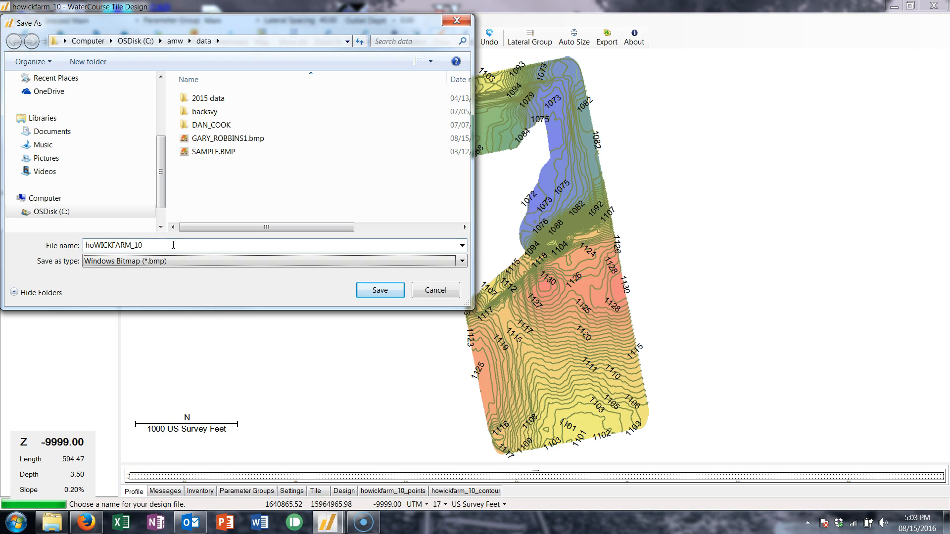
- Correct the file name to the all-capitals HOWICKFARM_10 and save the bitmap in C:\amw\data
left_click(92, 245)
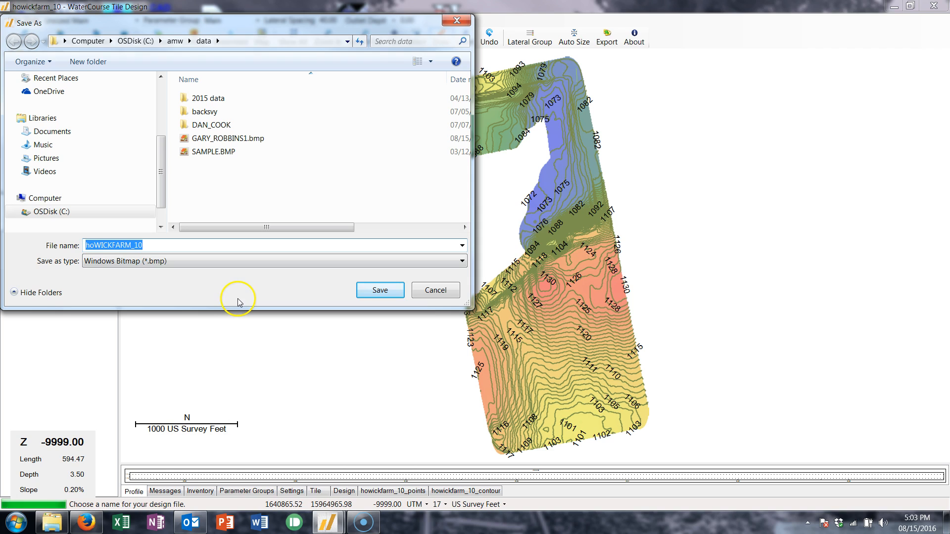
left_click(92, 245)
key("BackSpace")
key("BackSpace")
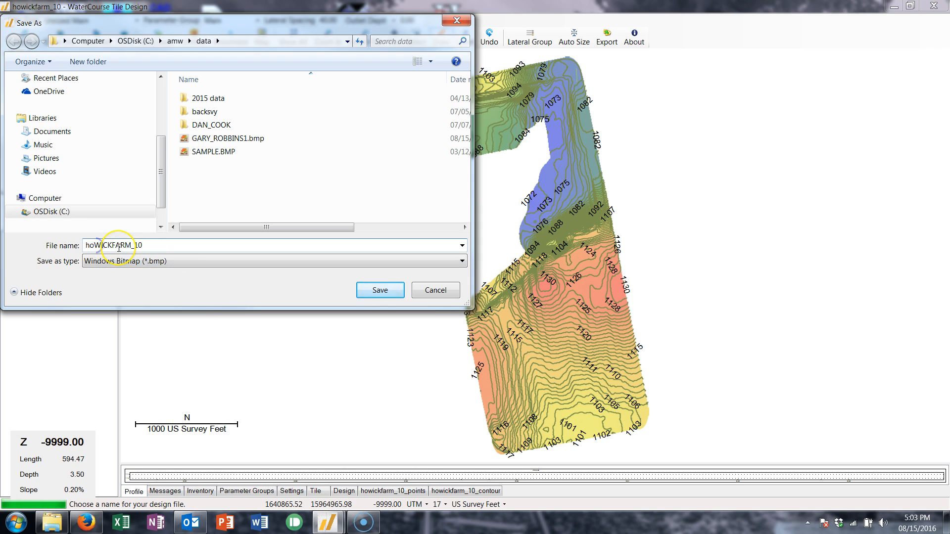
type("HO")
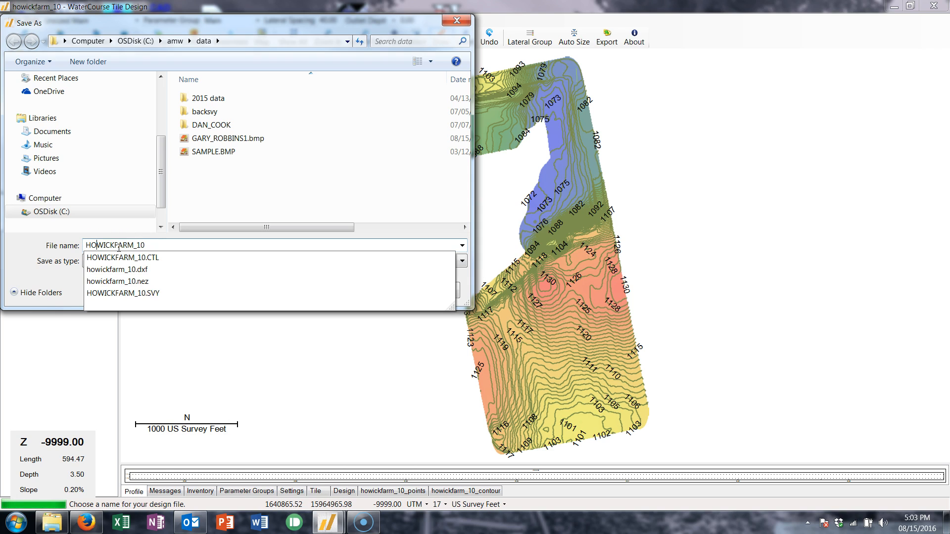
left_click(308, 212)
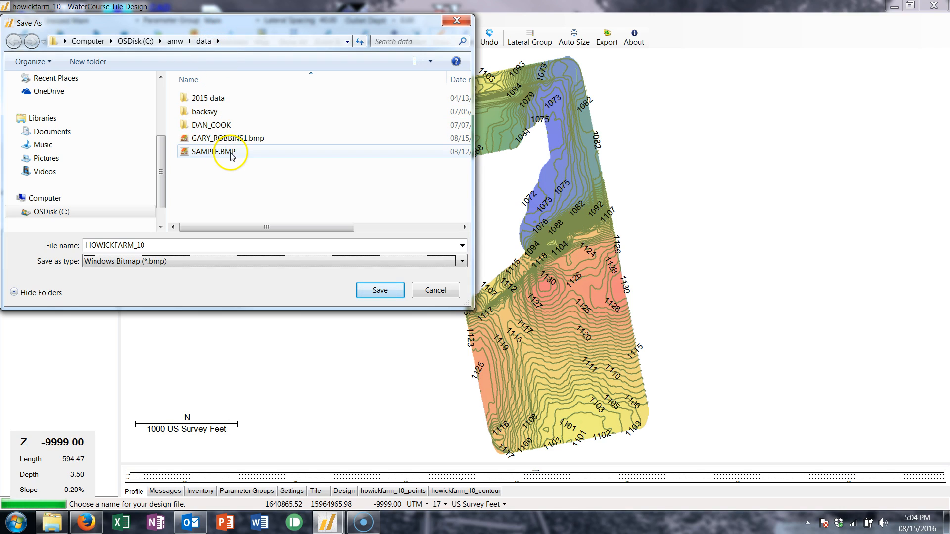
left_click(85, 246)
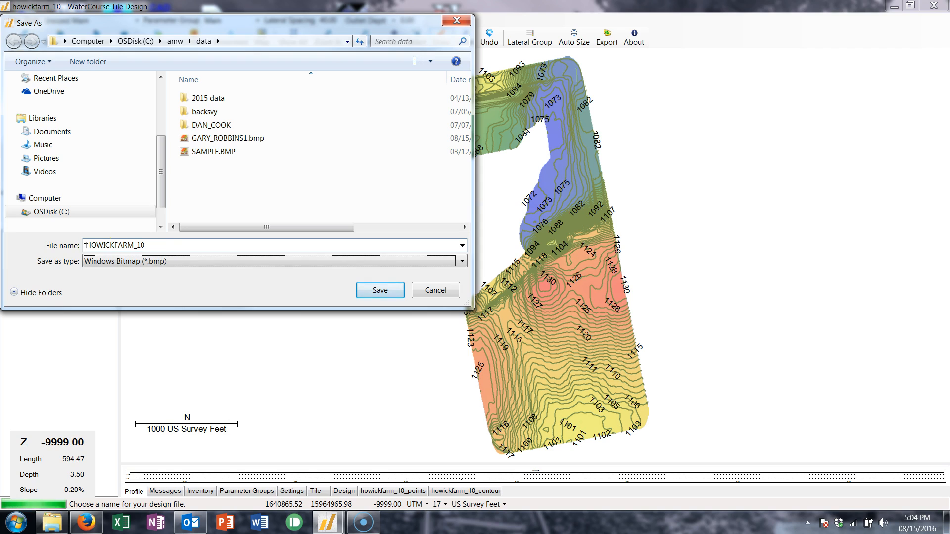
left_click(150, 259)
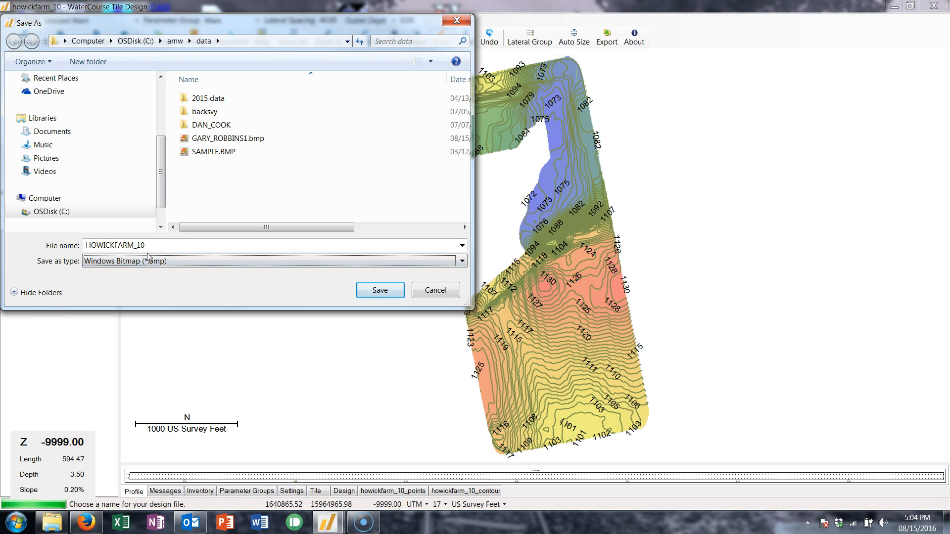
left_click(141, 246)
left_click(381, 292)
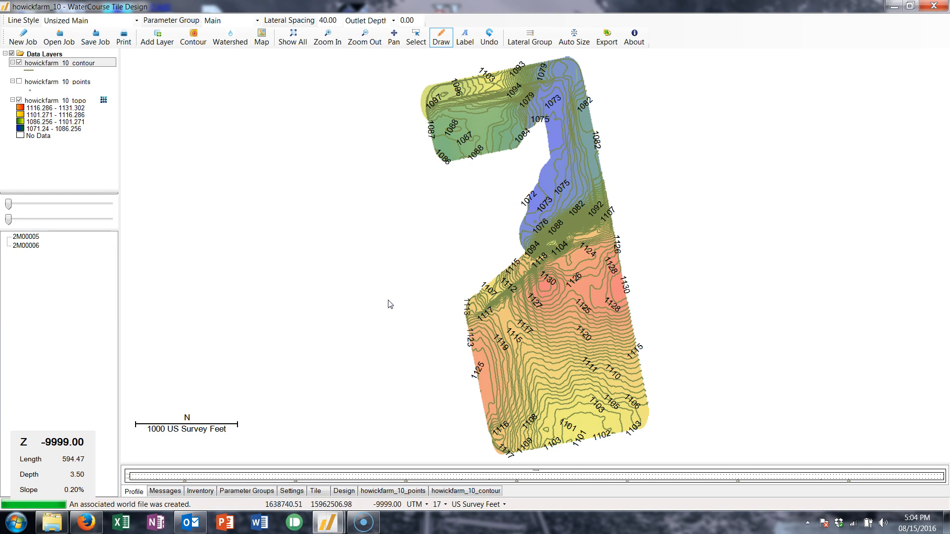
- Inspect the exported HOWICKFARM_10 files in the C:\amw\data folder, and return to the map, discarding the unfinished second line
left_click(52, 524)
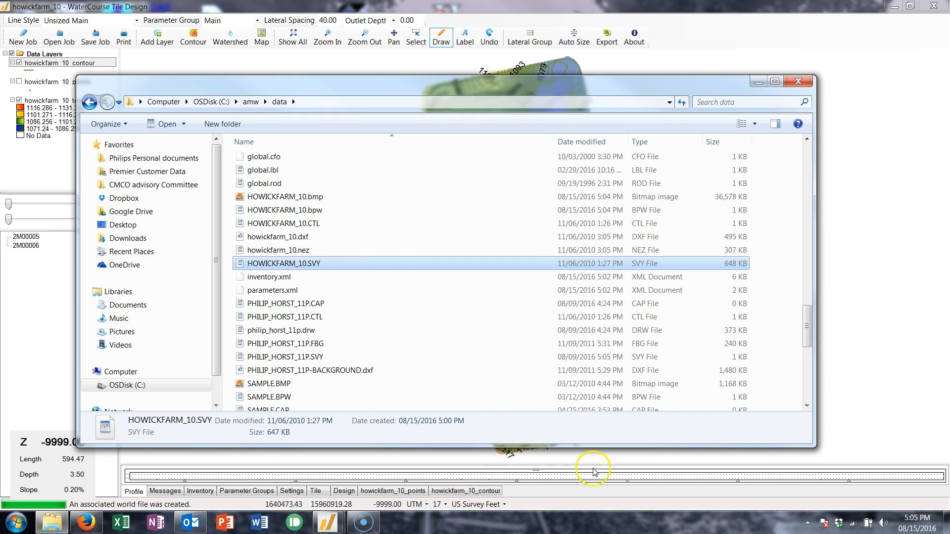
left_click(880, 400)
right_click(879, 398)
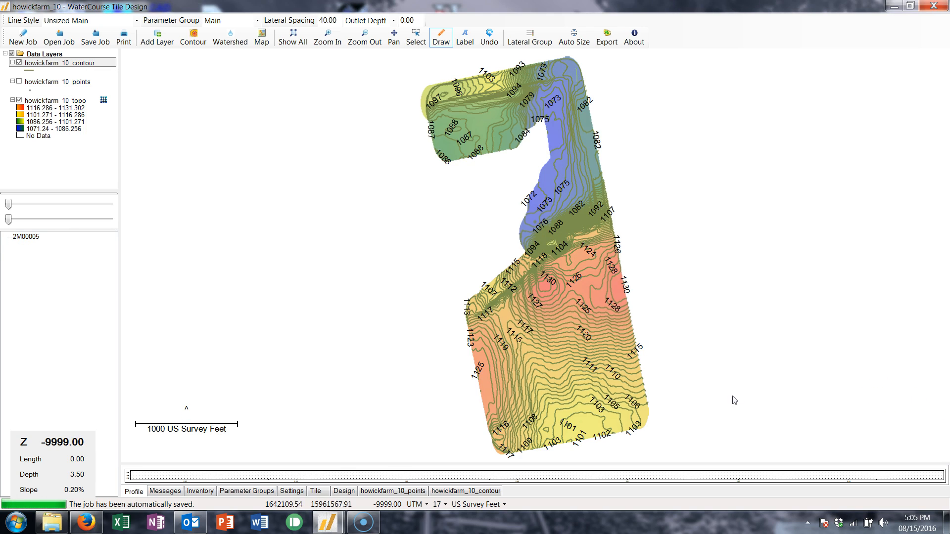
- Review the Print Resolution entry in WaterCourse's settings list
left_click_drag(384, 473, 405, 314)
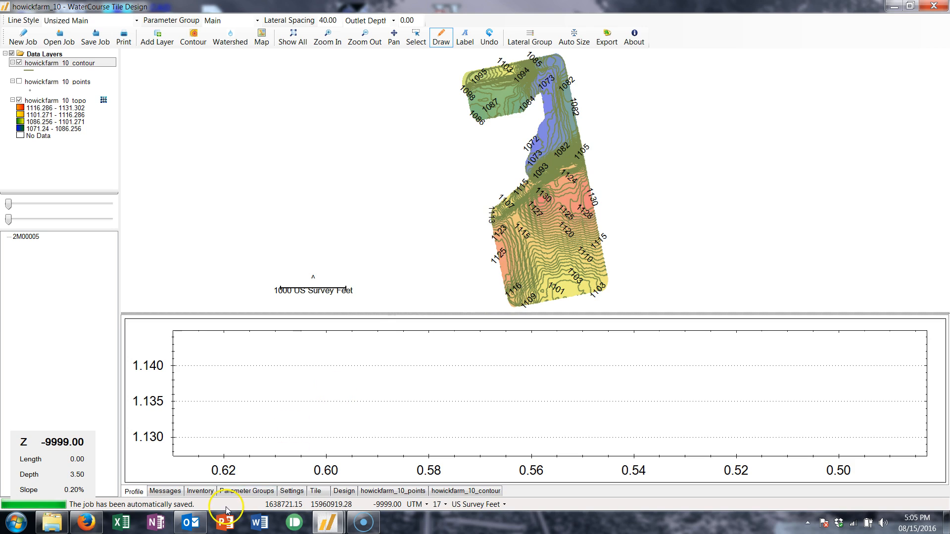
left_click(292, 491)
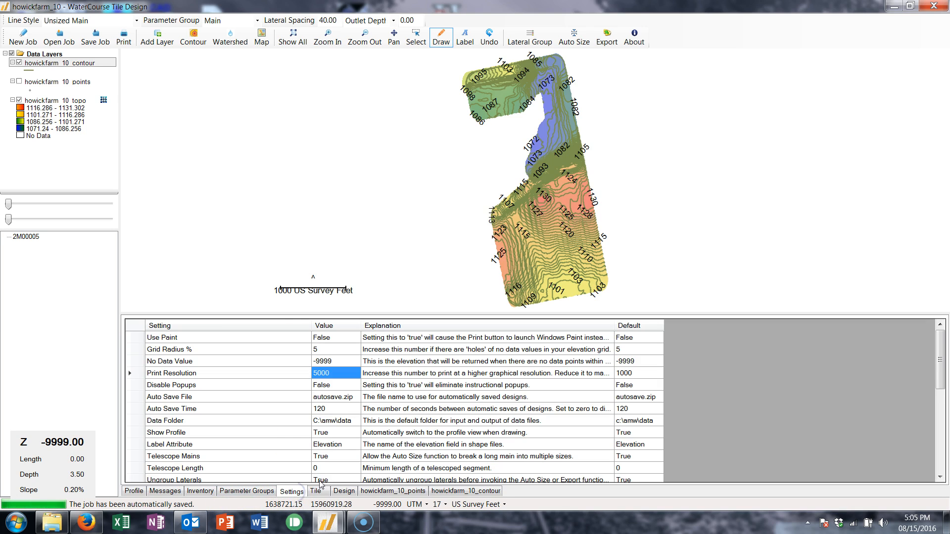
left_click(168, 374)
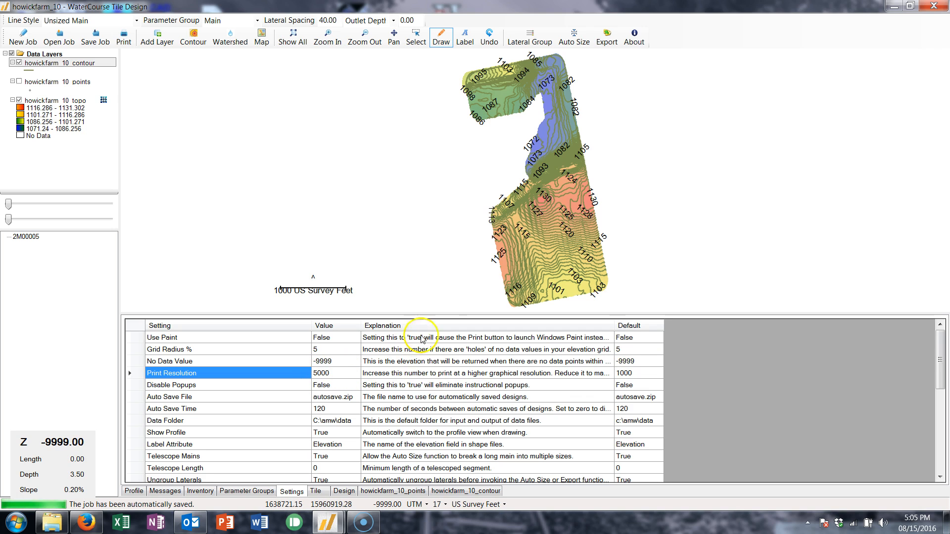
left_click_drag(453, 314, 448, 463)
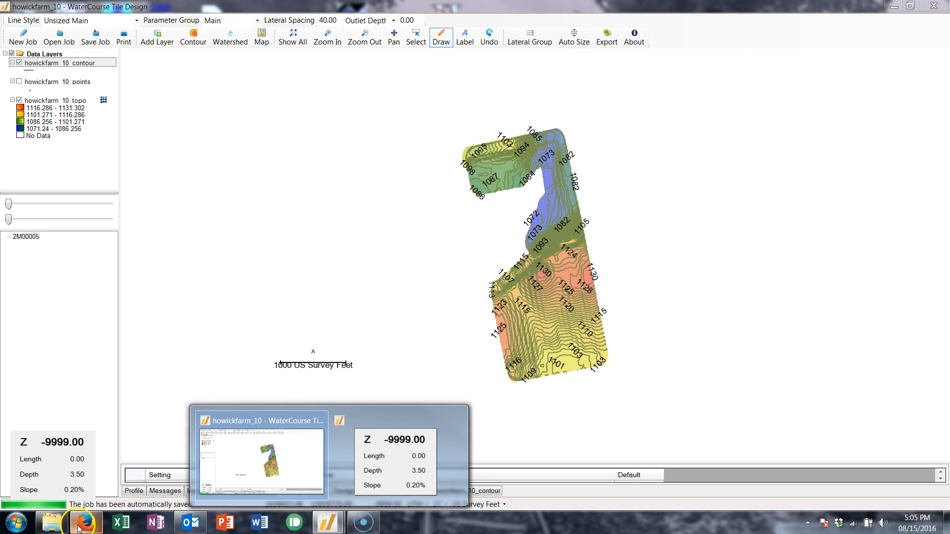
- Switch to File Explorer, open the amw folder and launch the Start AGPS shortcut
left_click(52, 523)
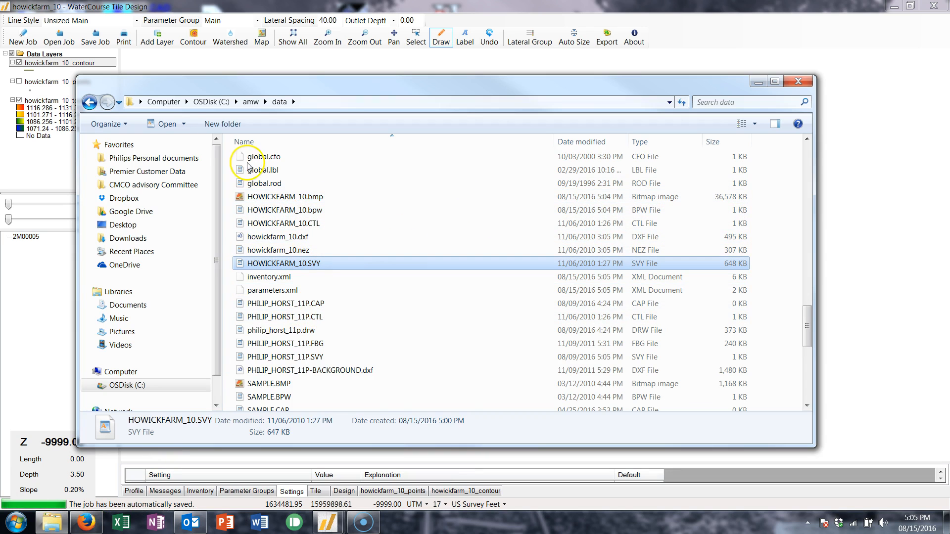
left_click(251, 102)
left_click(253, 308)
double_click(254, 308)
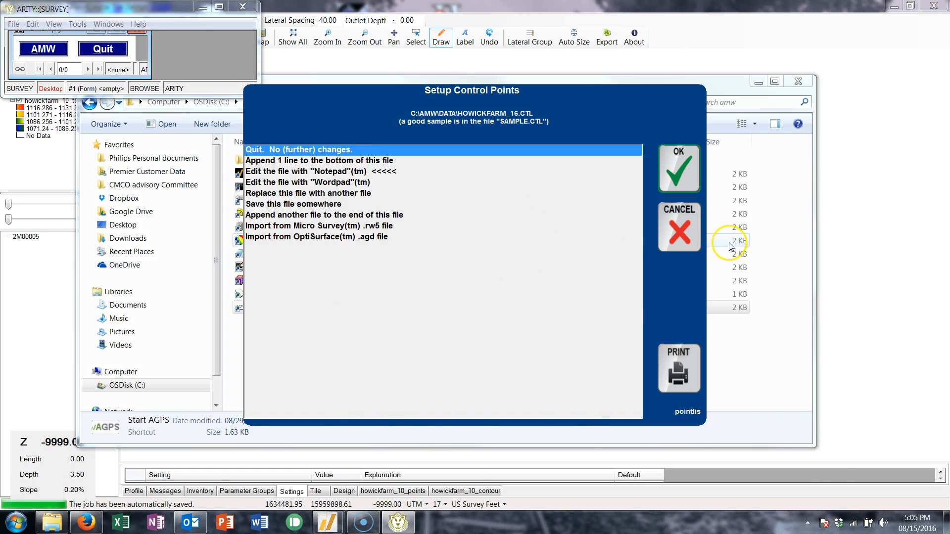
- Leave the control point setup unchanged, select the existing job HOWICKFARM_10 in Job Management, and start the topo program, accepting the completed setup
left_click(692, 237)
left_click(398, 186)
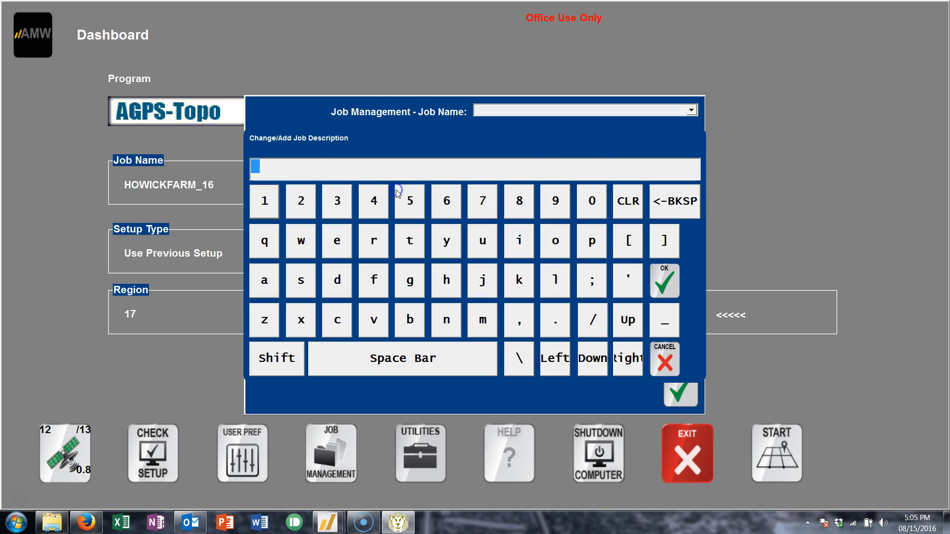
left_click(691, 110)
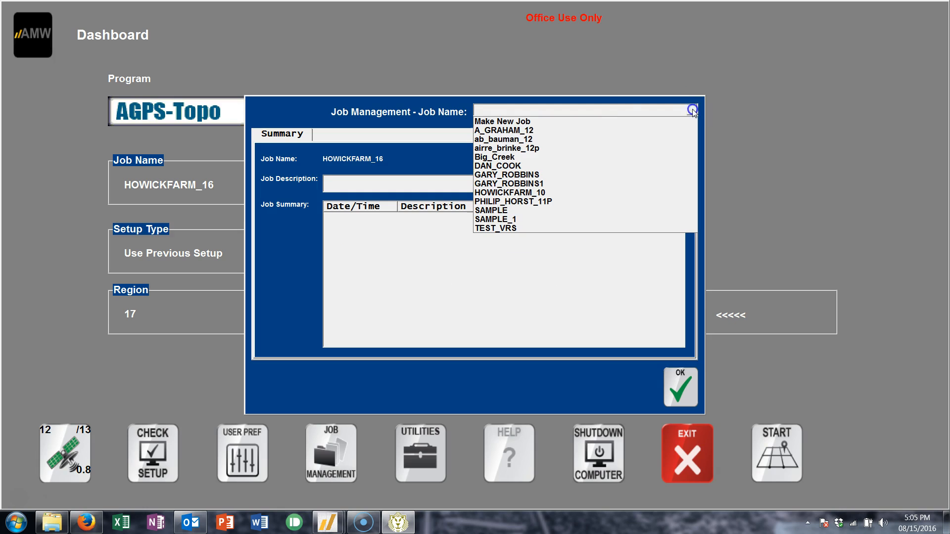
left_click(572, 194)
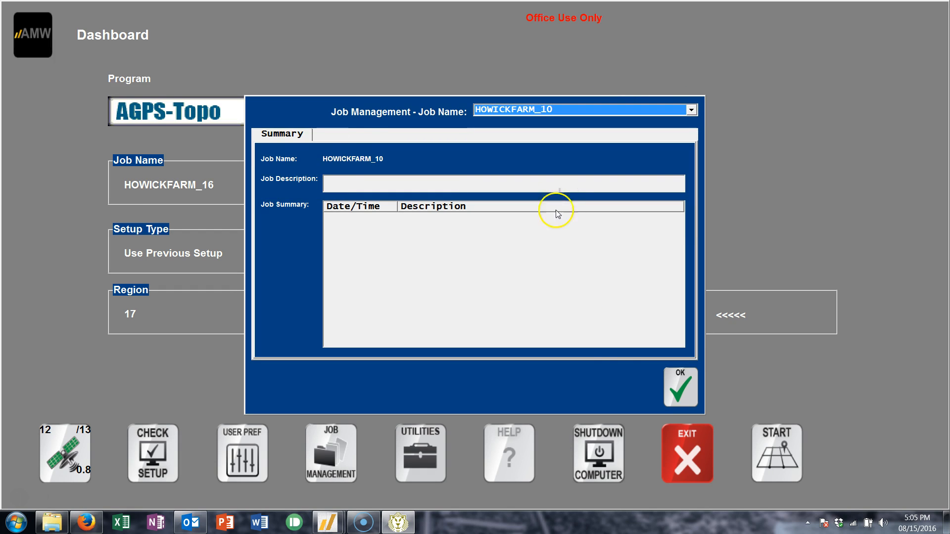
left_click(679, 387)
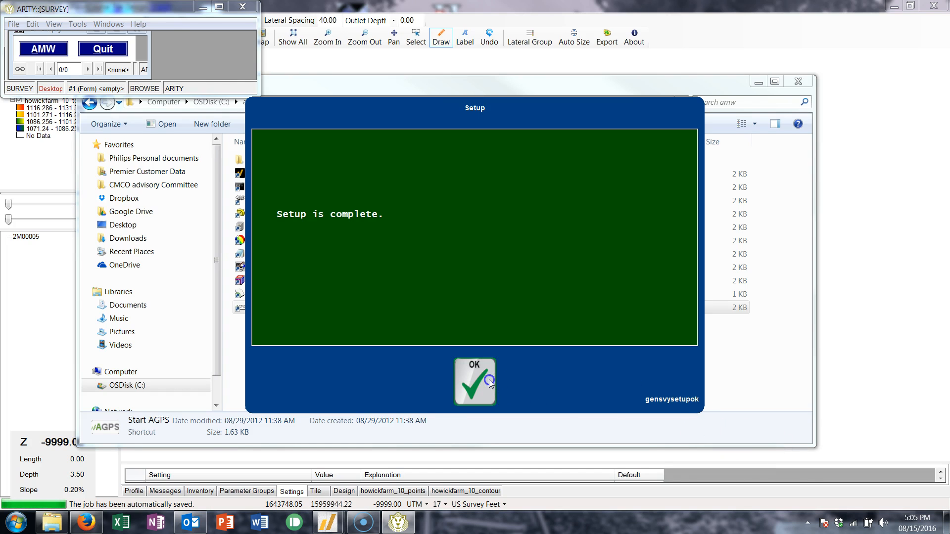
left_click(488, 381)
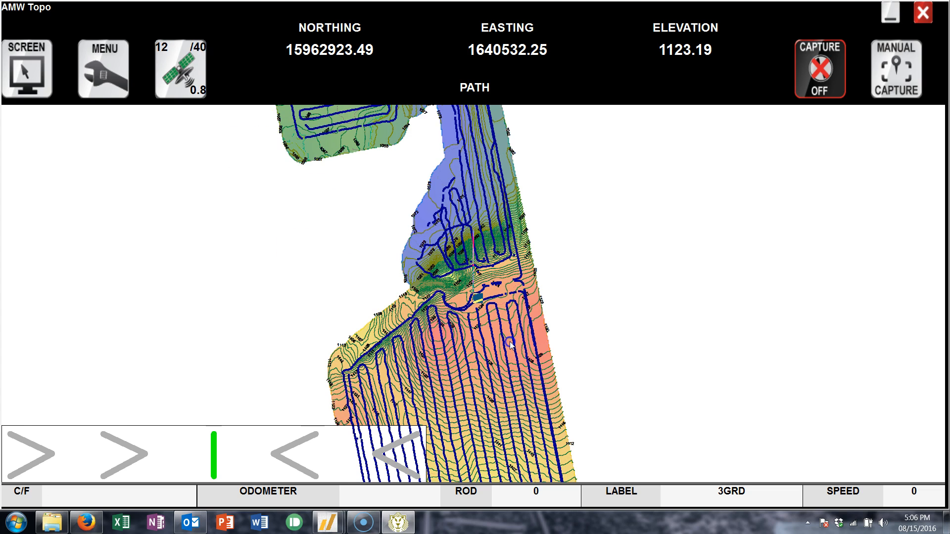
left_click(109, 64)
left_click(98, 131)
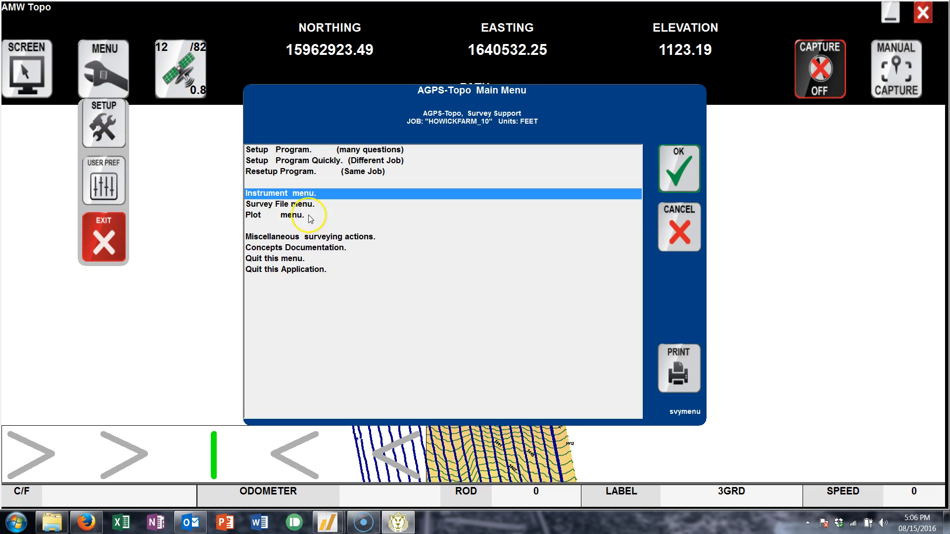
left_click(317, 214)
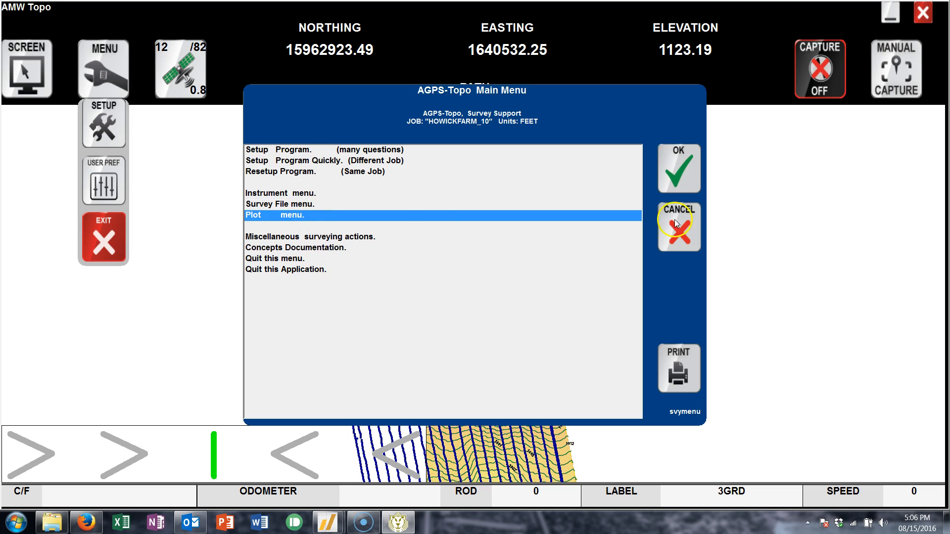
left_click(686, 167)
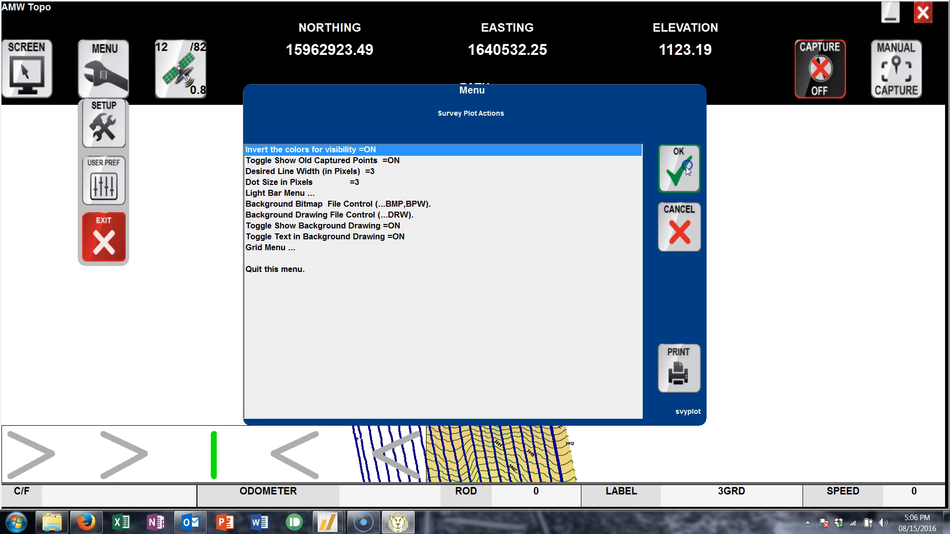
double_click(435, 161)
- Check the plot settings' Background Bitmap File Control options for the BMP and BPW files, and return to the map
left_click(119, 131)
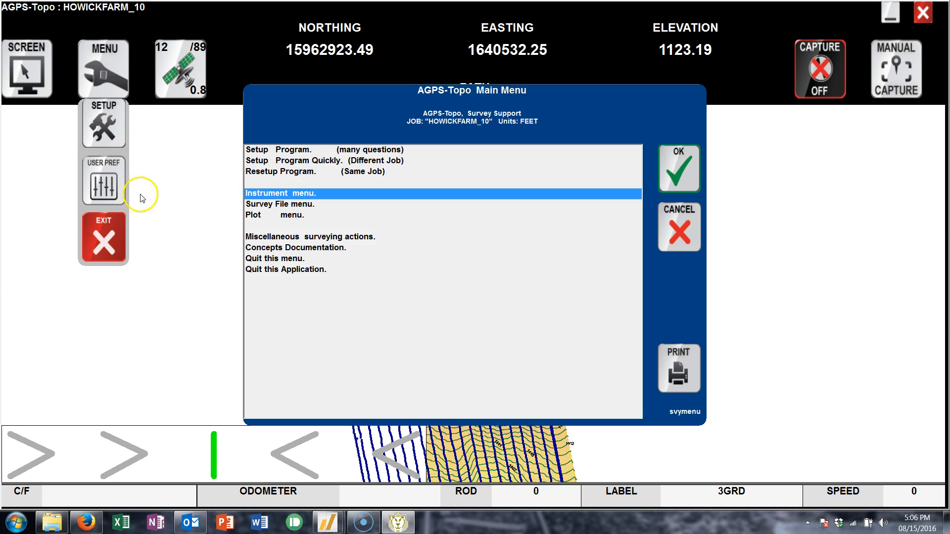
left_click(297, 215)
left_click(675, 173)
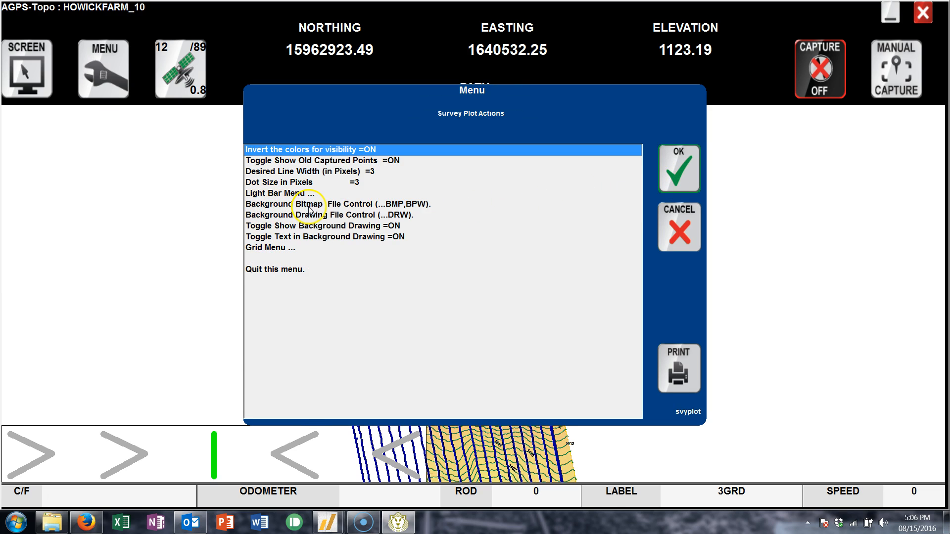
left_click(312, 206)
left_click(651, 175)
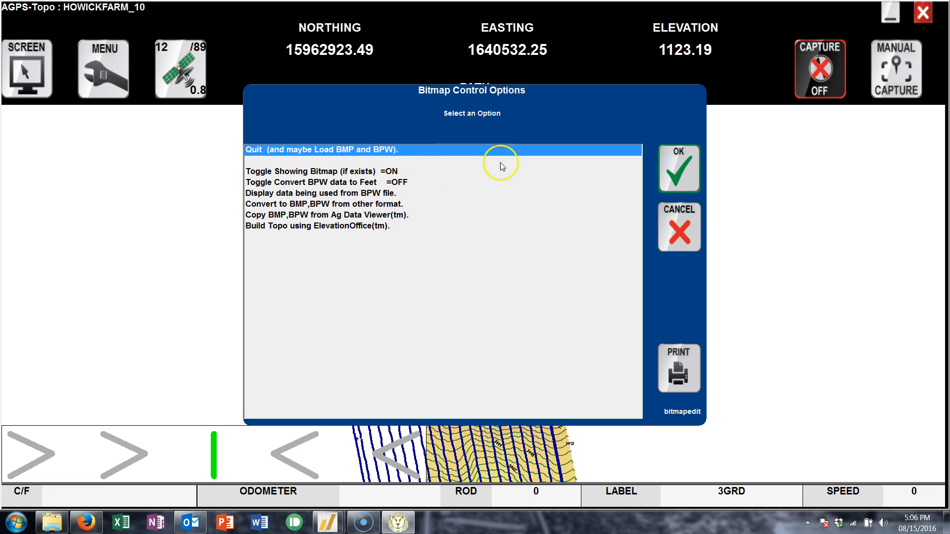
left_click(692, 175)
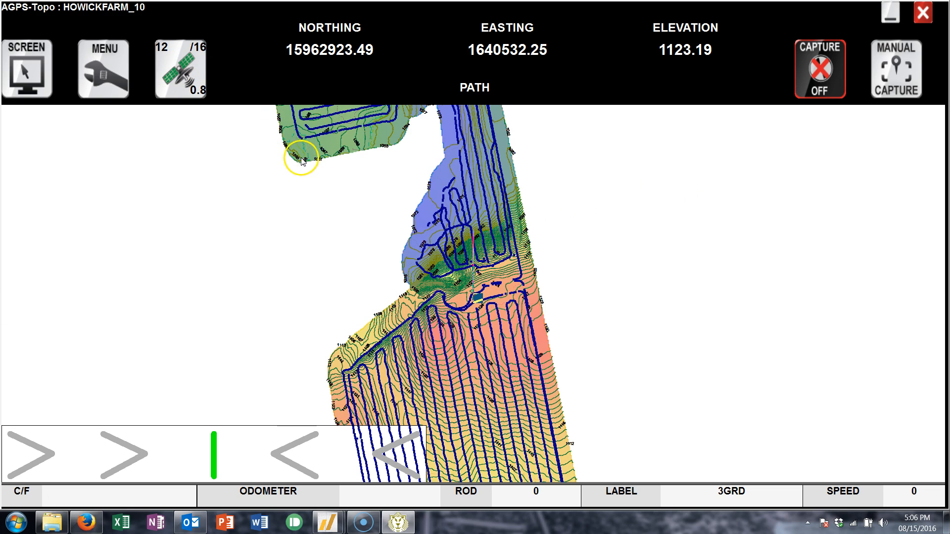
- Zoom in on the survey map, turn on Scroll mode, and examine the contours and elevation labels across the different parts of the field
scroll(428, 212, "up", 3)
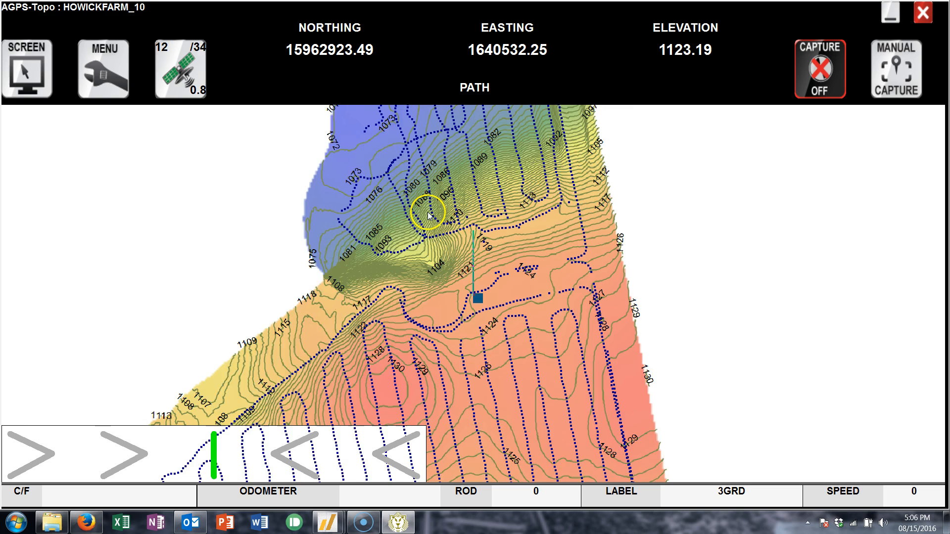
scroll(428, 212, "up", 1)
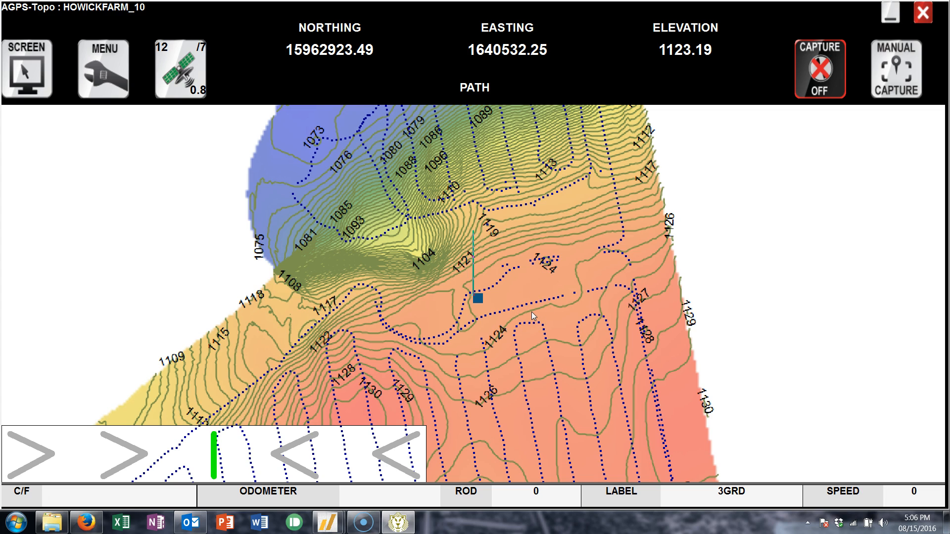
left_click(42, 80)
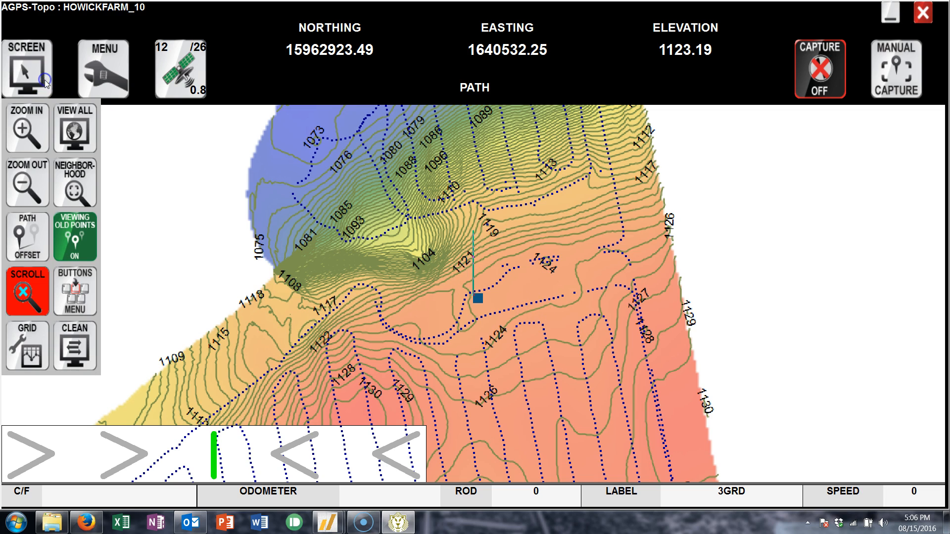
left_click(44, 281)
left_click(462, 167)
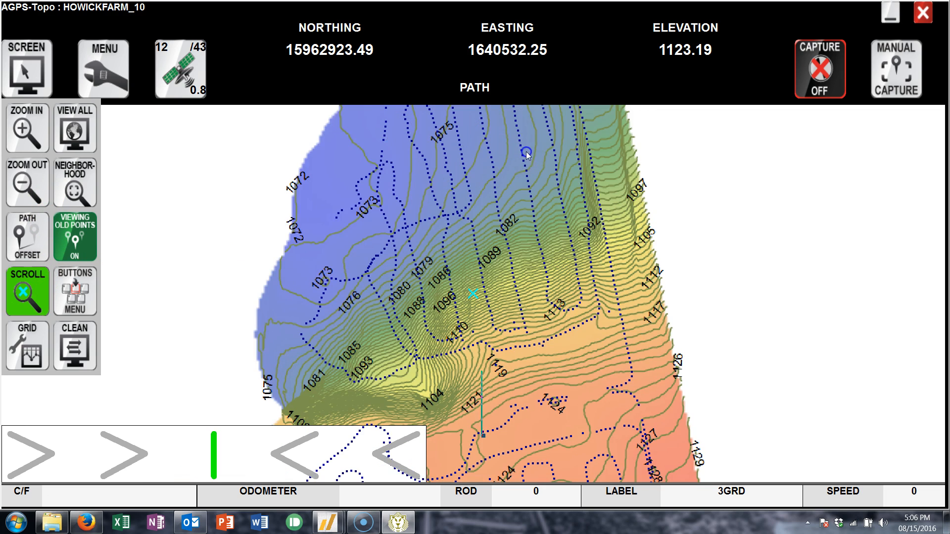
left_click(431, 164)
left_click(448, 194)
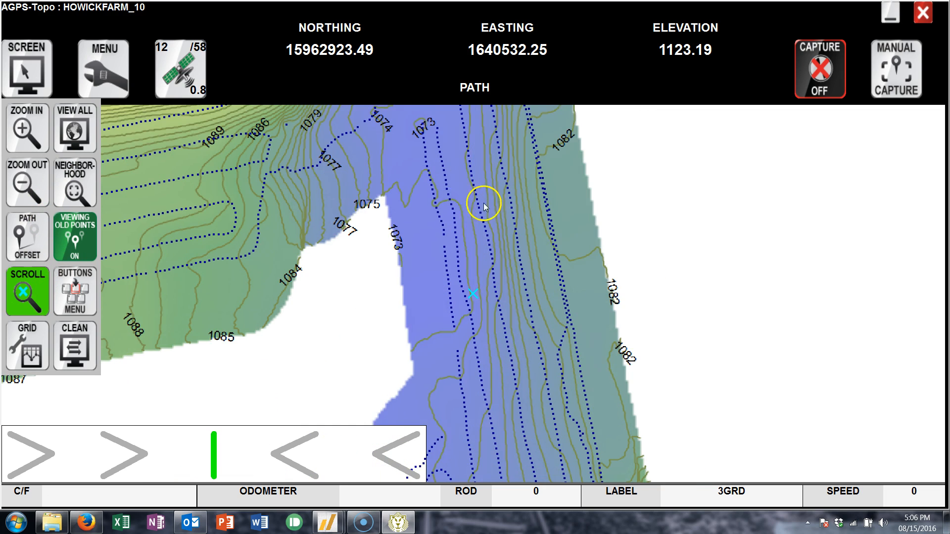
left_click(483, 203)
left_click(391, 168)
left_click(293, 313)
left_click(439, 368)
left_click(425, 335)
left_click(430, 320)
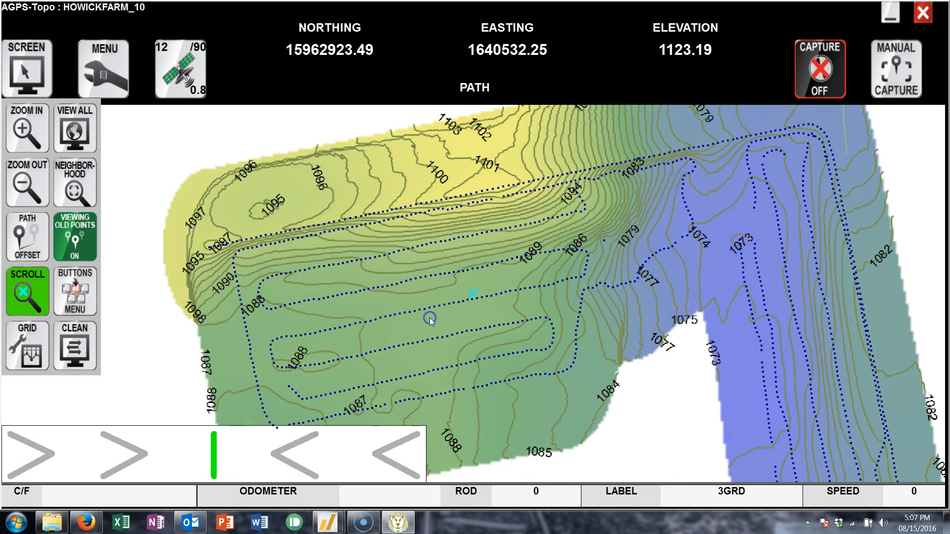
left_click(450, 373)
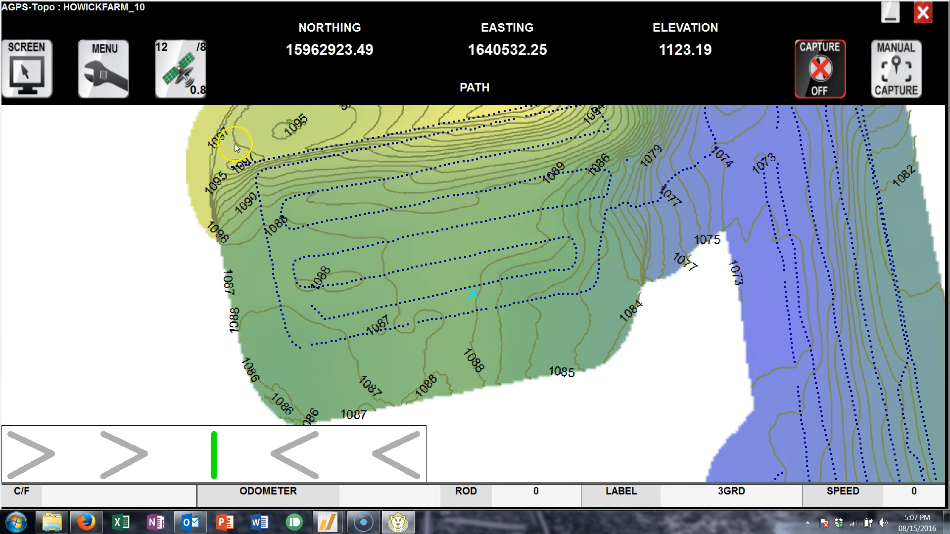
left_click(748, 188)
left_click(368, 255)
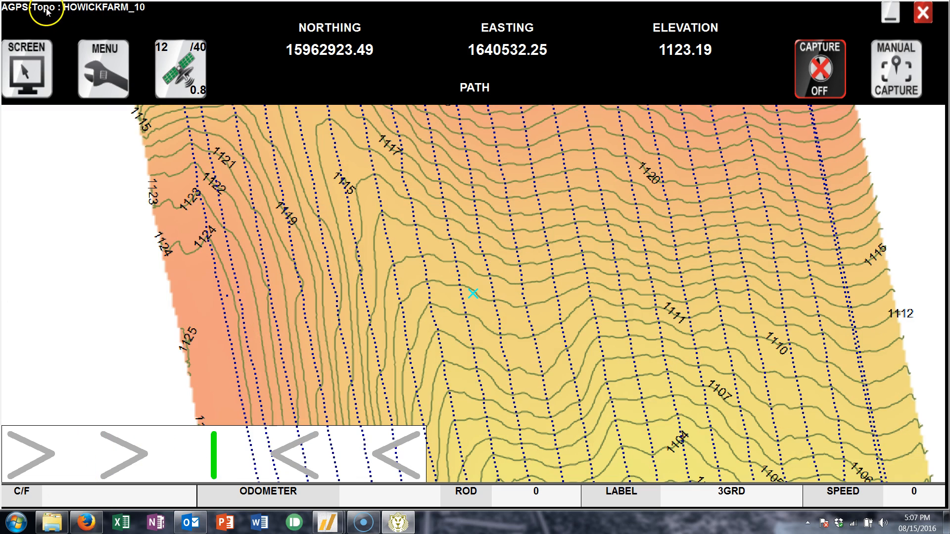
- Turn off Scroll mode and any "Fake" current position, and zoom the map back out to show most of the field
left_click(43, 71)
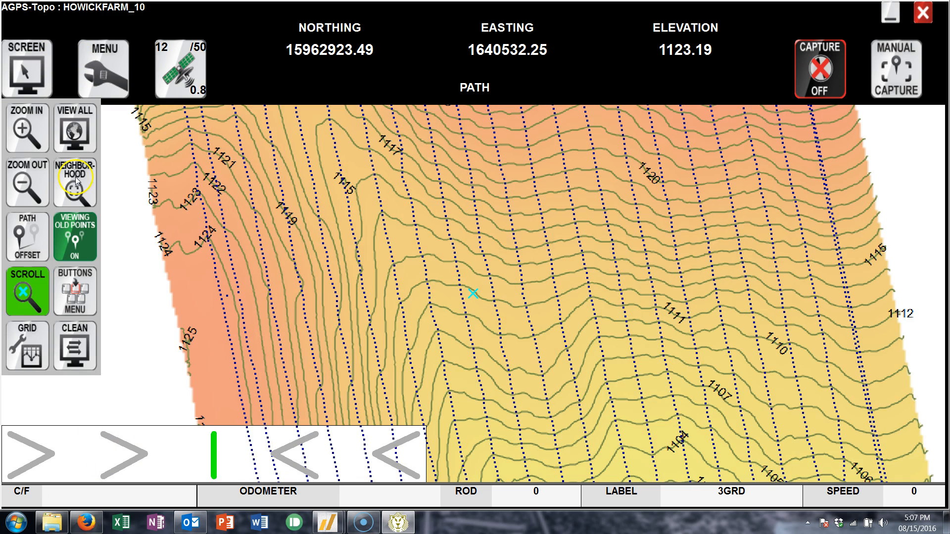
left_click(26, 271)
left_click(422, 154)
left_click(320, 182)
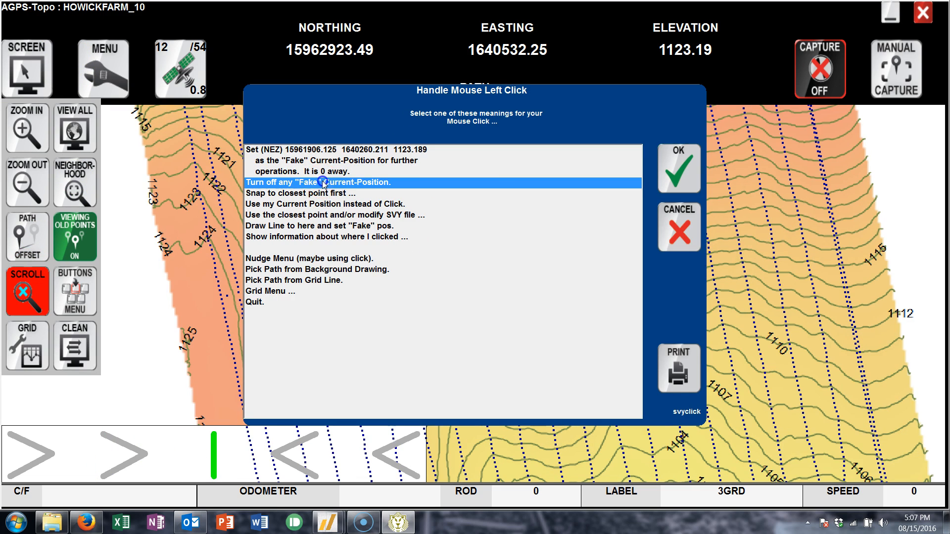
left_click(679, 160)
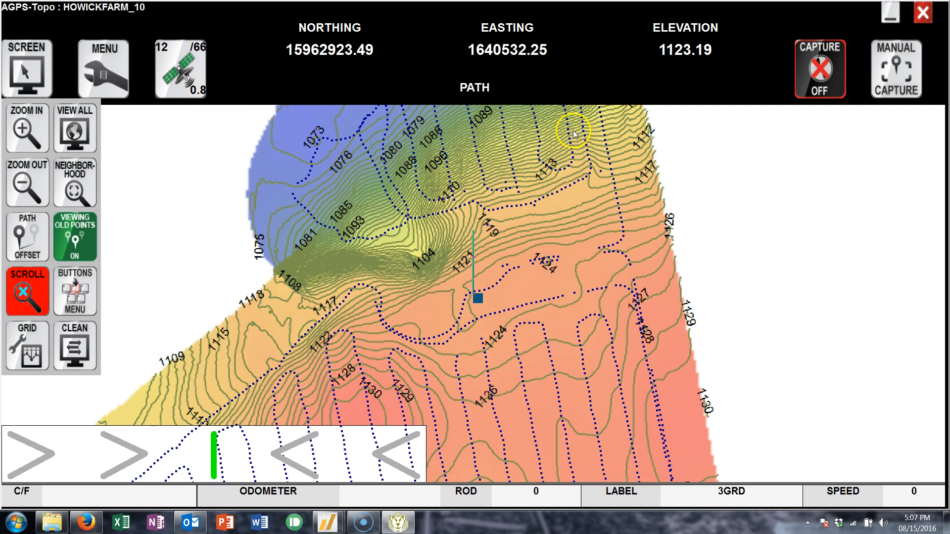
left_click(25, 184)
left_click(25, 184)
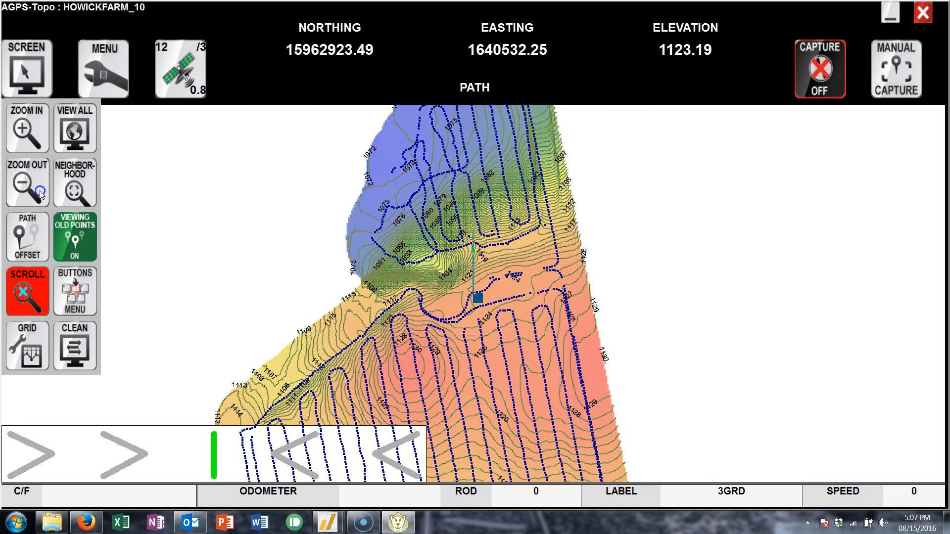
left_click(40, 193)
left_click(38, 190)
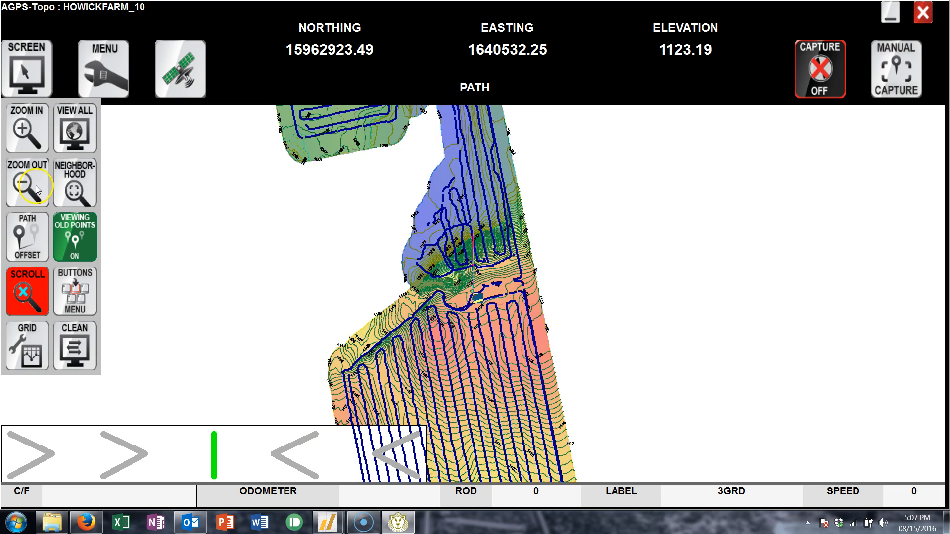
- Toggle Showing Bitmap to OFF in the Background Bitmap File Control options and return to the map
left_click(105, 94)
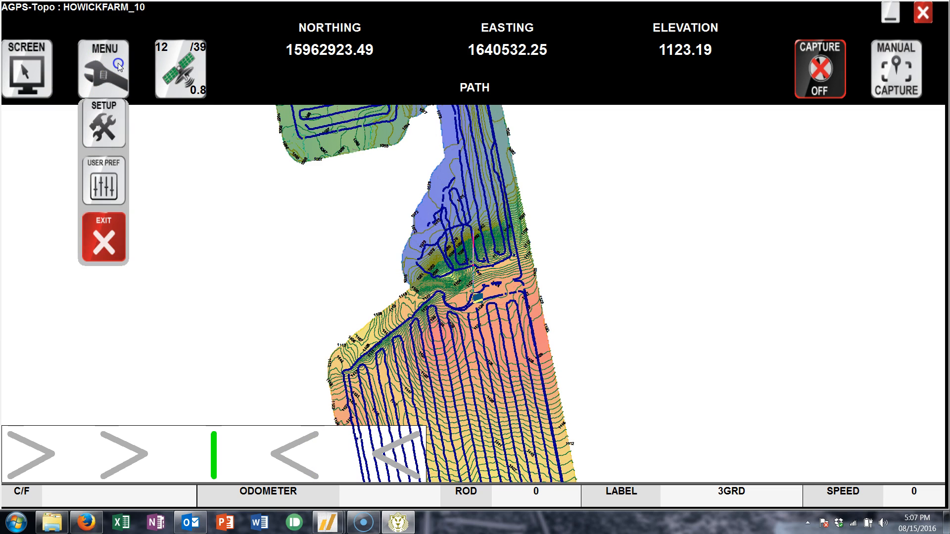
left_click(100, 130)
left_click(386, 216)
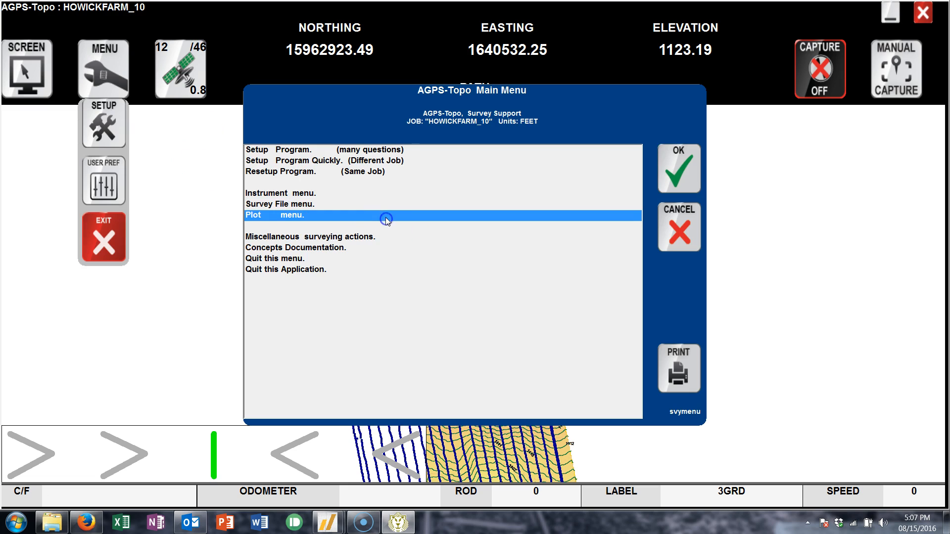
left_click(663, 169)
left_click(322, 204)
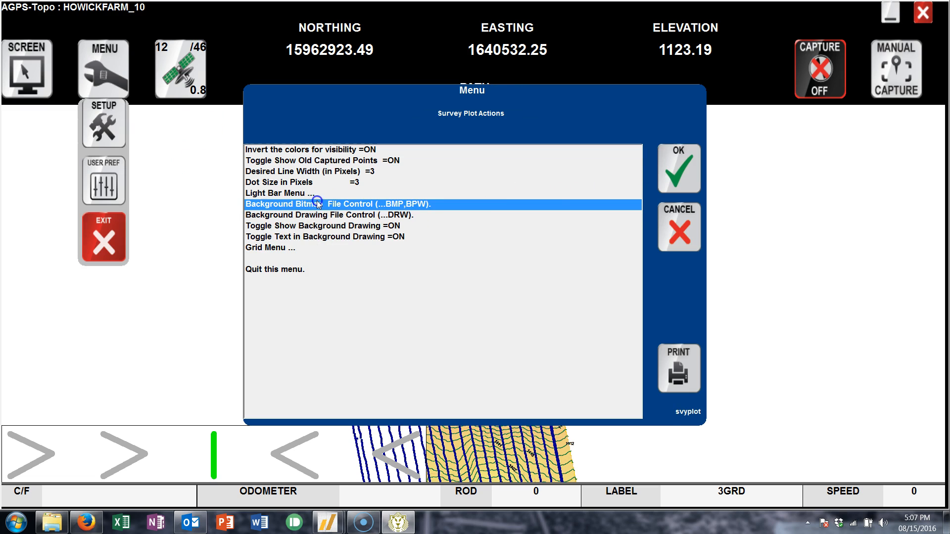
left_click(671, 181)
left_click(394, 171)
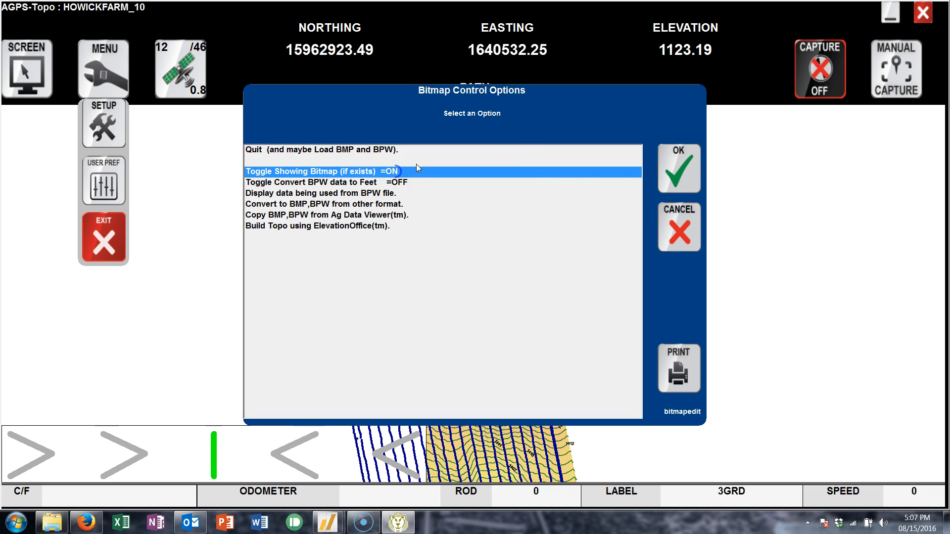
left_click(686, 161)
left_click(462, 348)
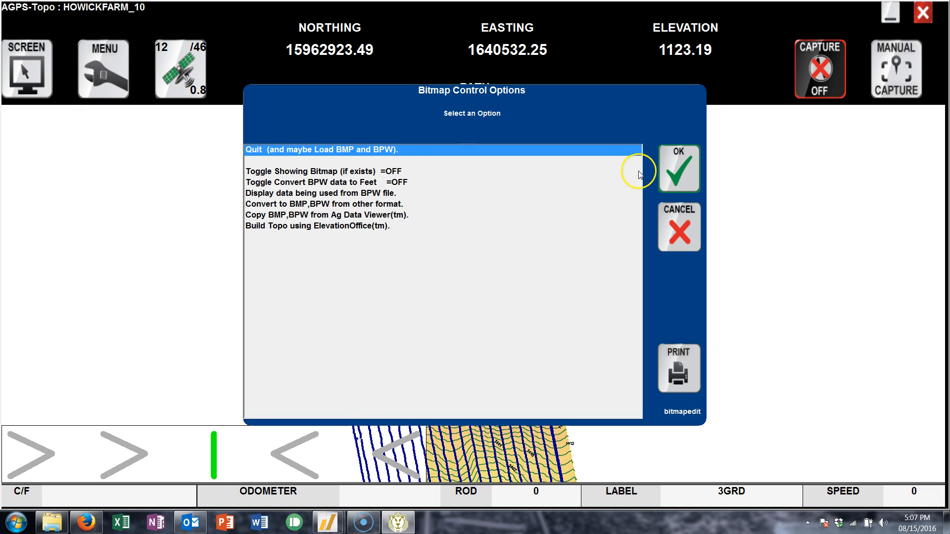
left_click(680, 167)
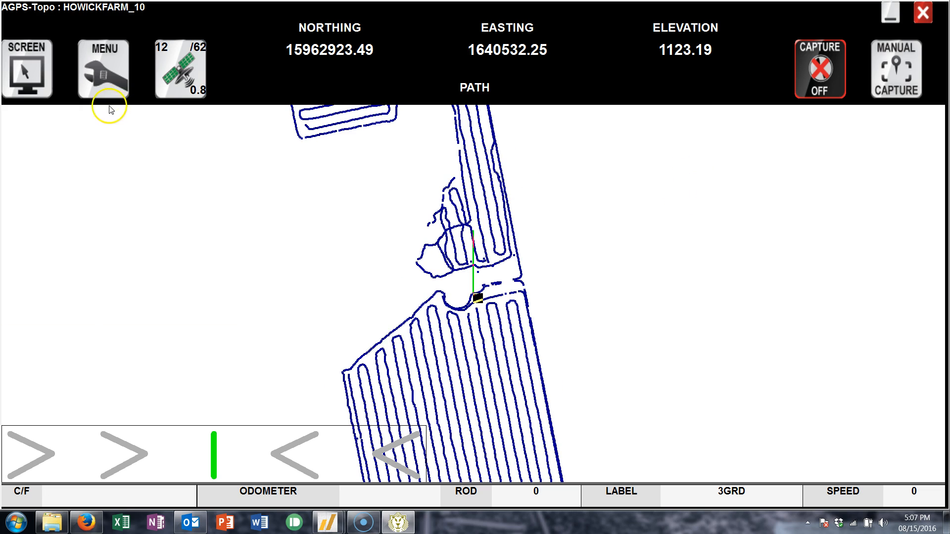
- Toggle Showing Bitmap back to ON in the Background Bitmap File Control options and reload the background on the map
left_click(104, 69)
left_click(107, 117)
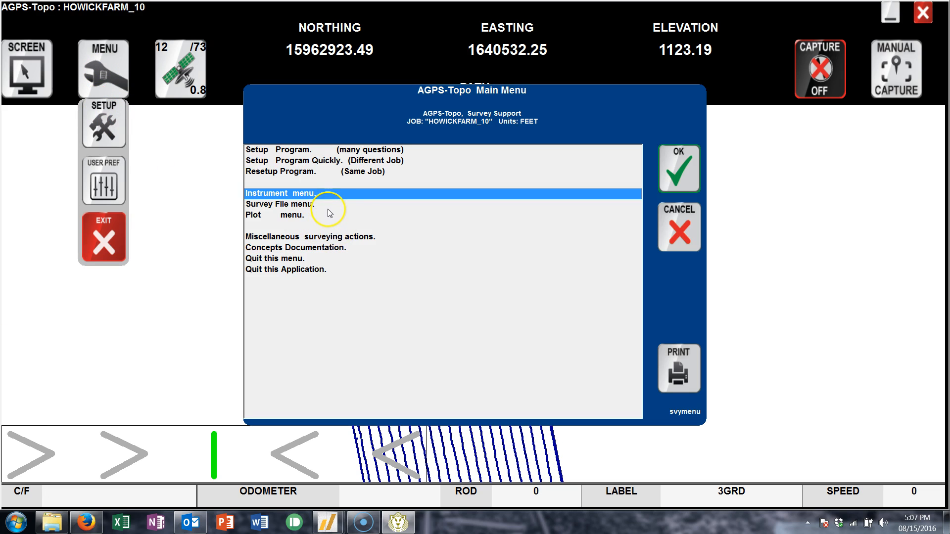
left_click(354, 216)
left_click(355, 216)
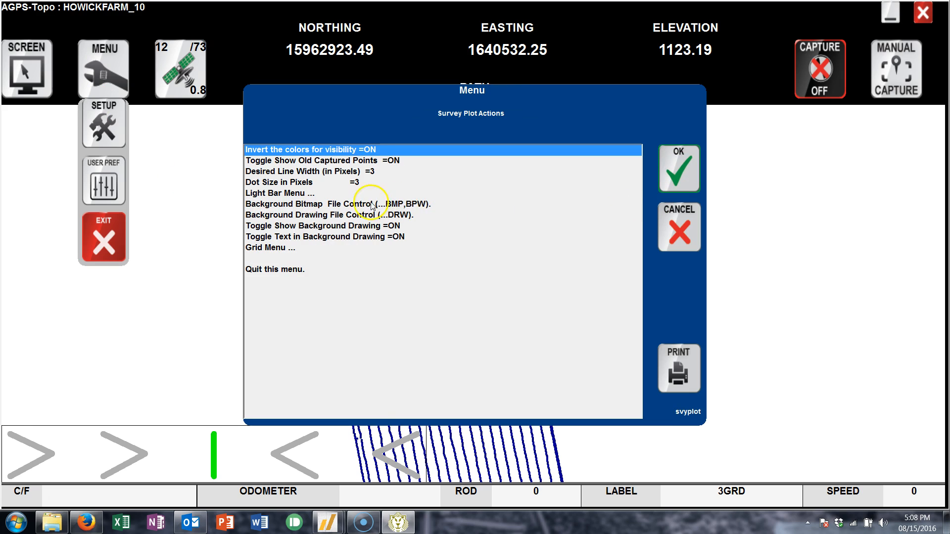
left_click(355, 205)
left_click(673, 174)
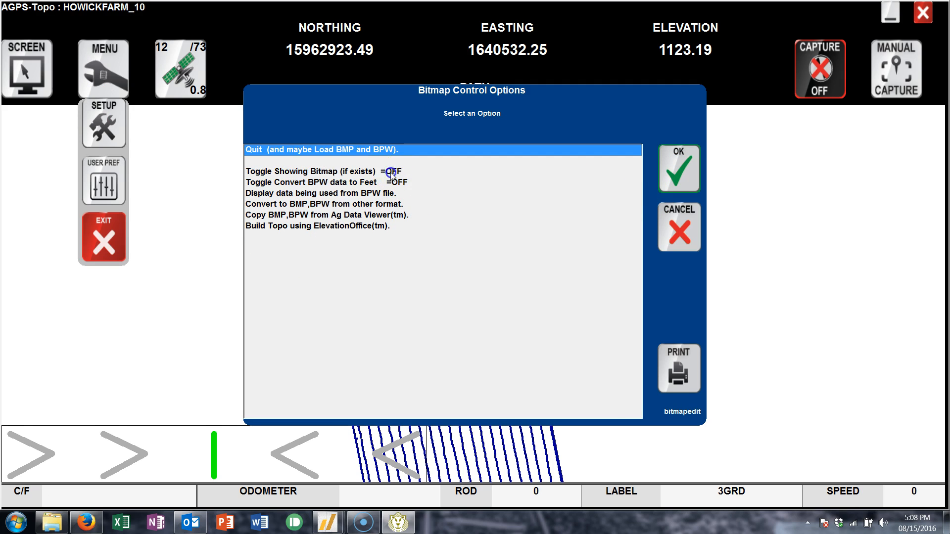
left_click(392, 171)
left_click(676, 177)
left_click(549, 251)
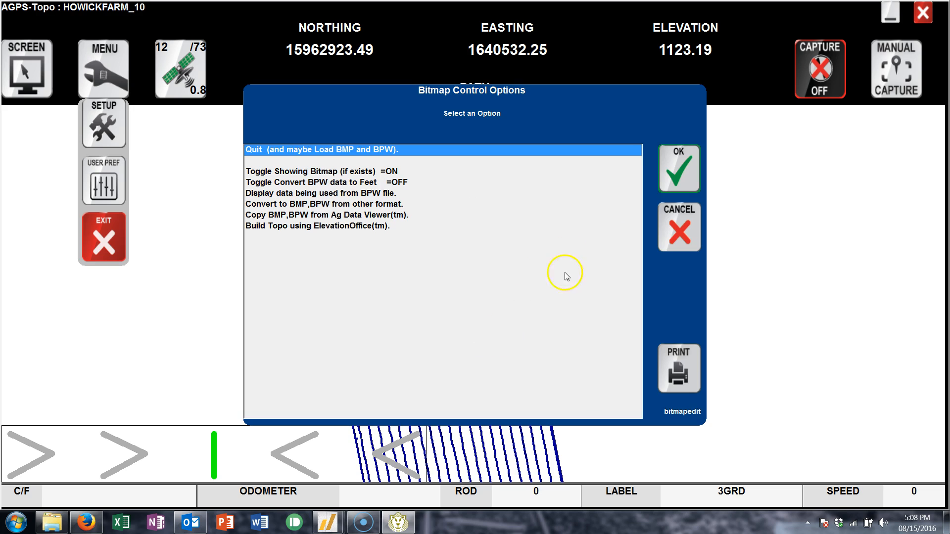
left_click(679, 161)
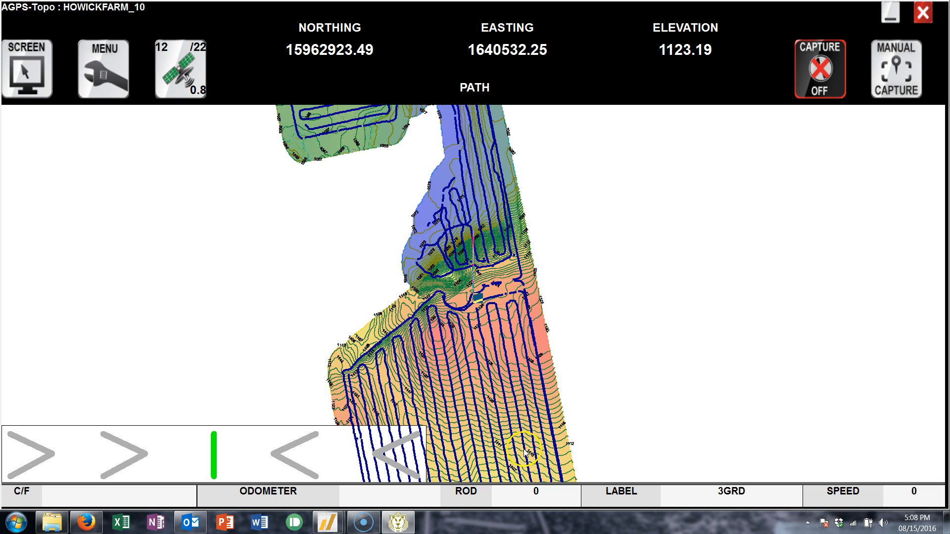
left_click(372, 526)
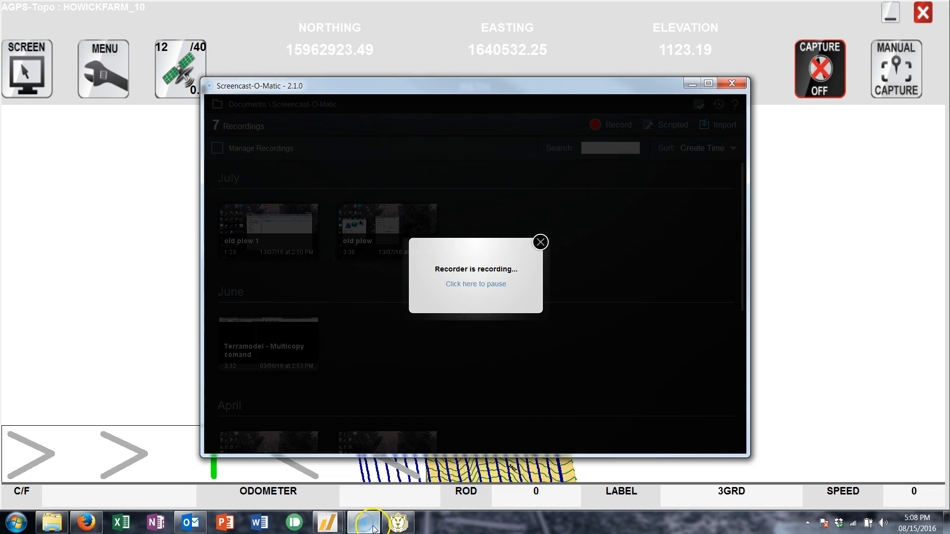
left_click(689, 84)
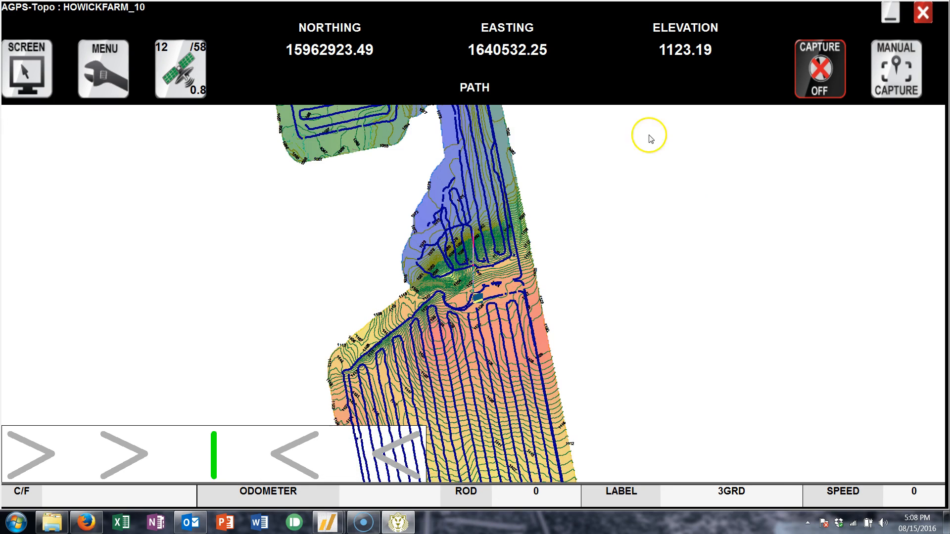